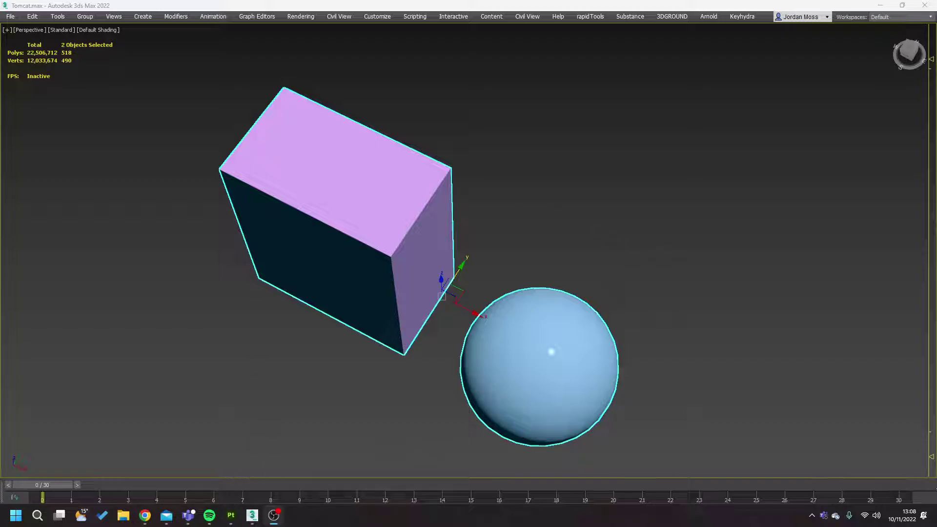
Step: Switch to the browser and read the Texture Set list page of the Substance 3D Painter documentation
{"action": "key", "text": "alt+Tab"}
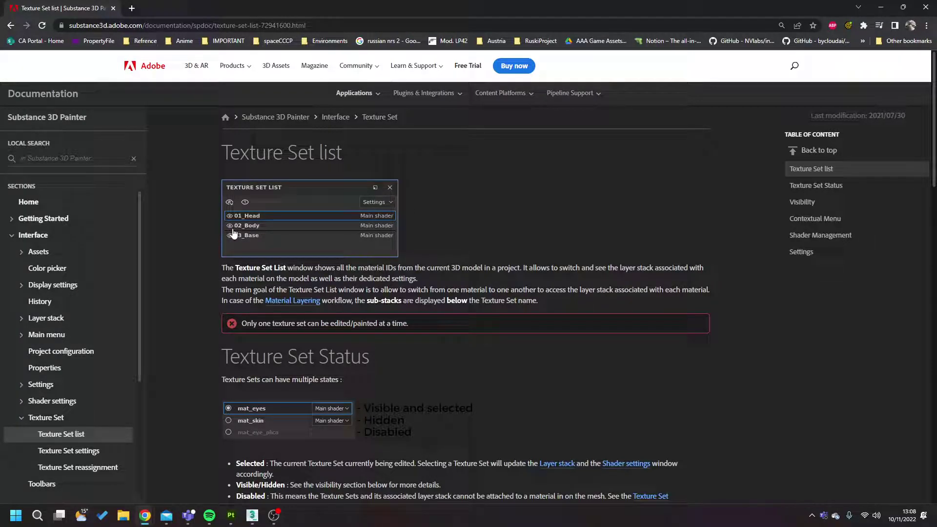
{"action": "scroll", "coordinate": [234, 234], "scroll_direction": "down", "scroll_amount": 3}
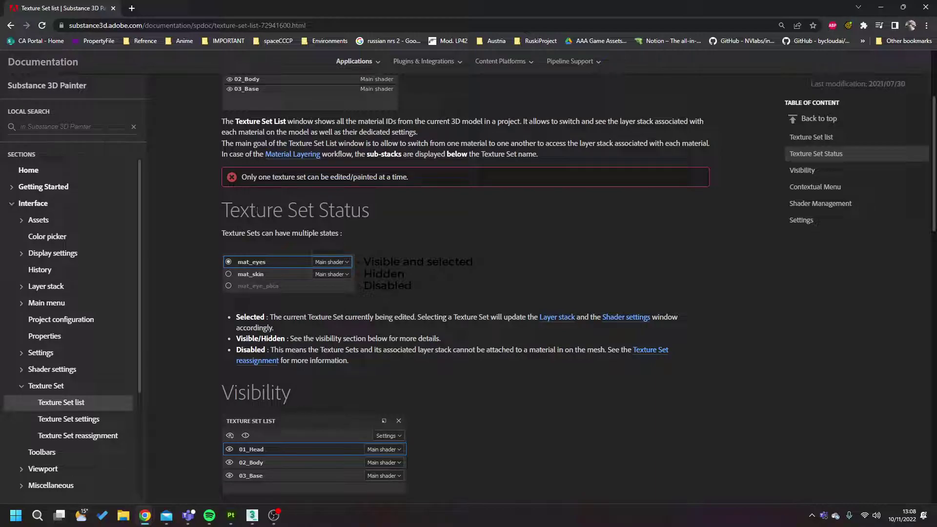
{"action": "scroll", "coordinate": [257, 211], "scroll_direction": "up", "scroll_amount": 3}
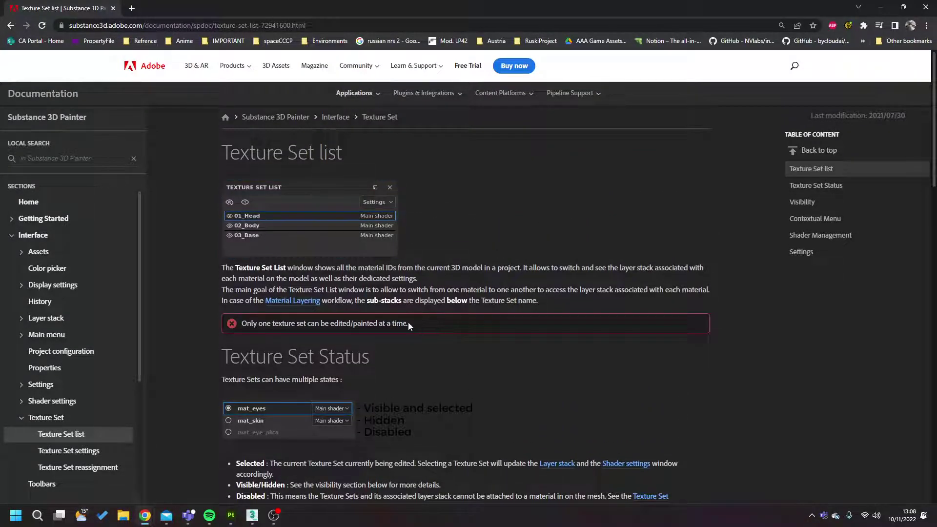
Step: Switch back to 3ds Max and select only the purple box
{"action": "mouse_move", "coordinate": [253, 520]}
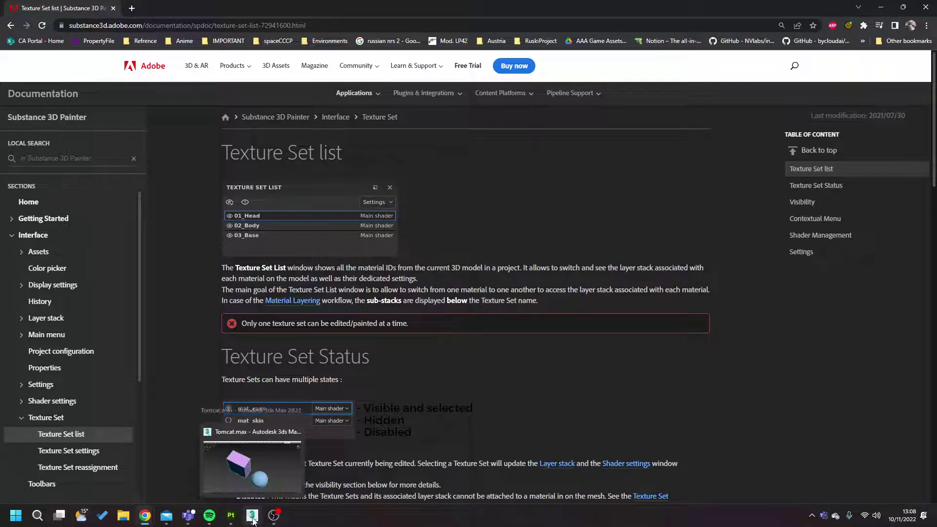
{"action": "left_click", "coordinate": [252, 521]}
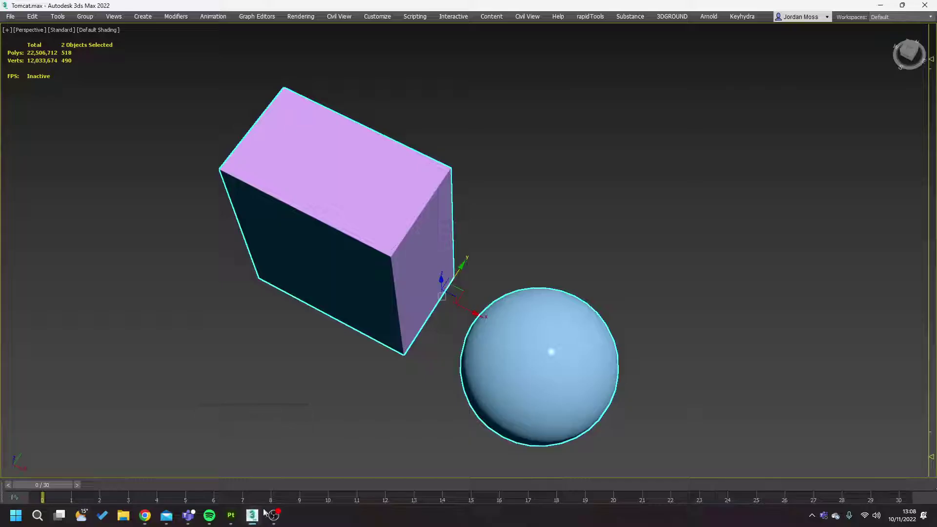
{"action": "left_click", "coordinate": [393, 263]}
{"action": "middle_click_drag", "start_coordinate": [393, 263], "coordinate": [444, 291], "text": "alt"}
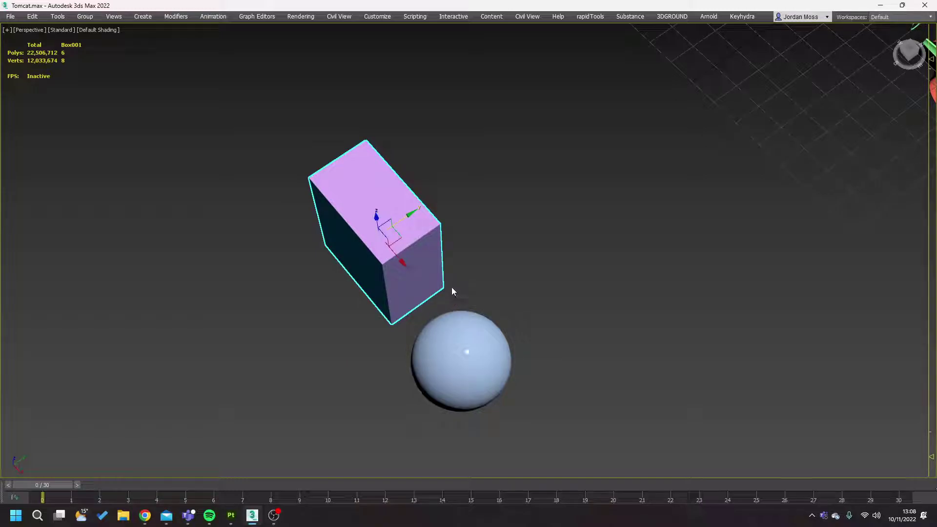
{"action": "key", "text": "u"}
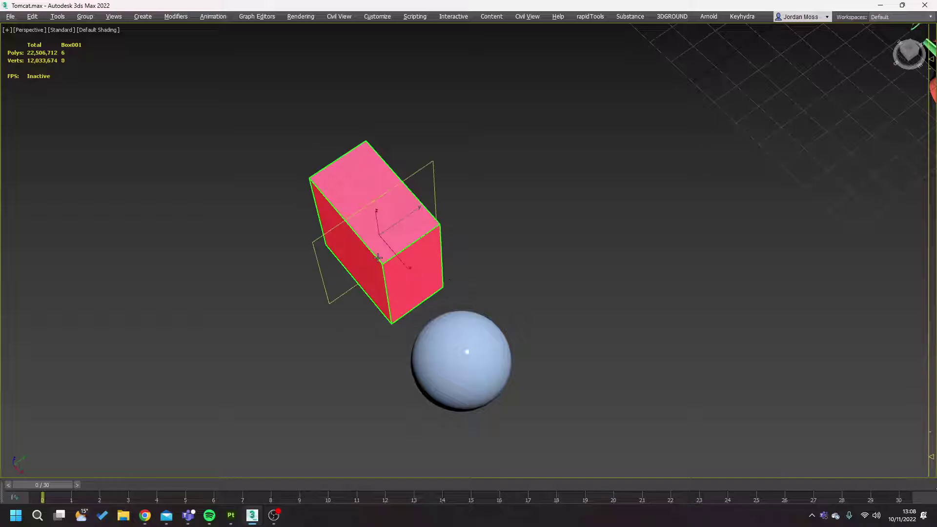
{"action": "scroll", "coordinate": [794, 177], "scroll_direction": "down", "scroll_amount": 3}
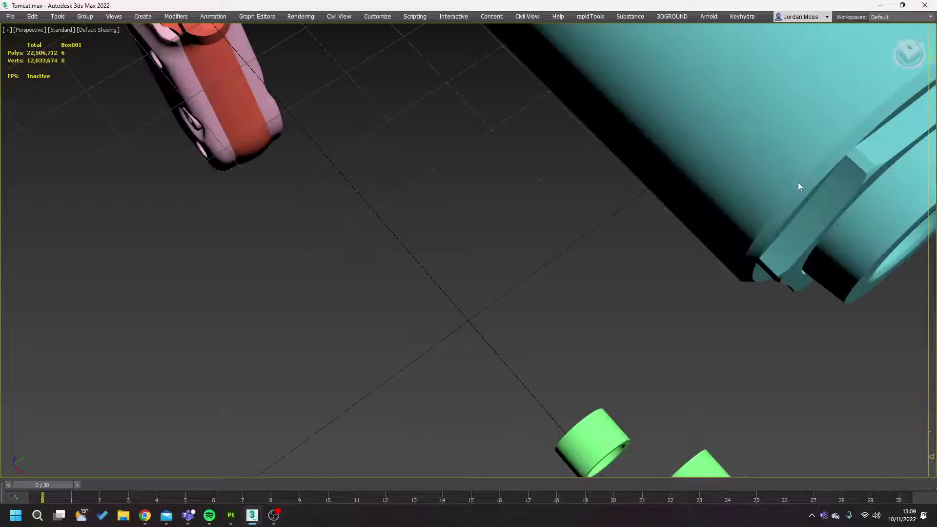
{"action": "scroll", "coordinate": [536, 233], "scroll_direction": "down", "scroll_amount": 3}
{"action": "key", "text": "shift+z"}
{"action": "key", "text": "shift+z"}
{"action": "middle_click_drag", "start_coordinate": [427, 265], "coordinate": [523, 236]}
Step: Restore the full interface, apply an Unwrap UVW modifier to the box, and open its UV editor
{"action": "left_click", "coordinate": [477, 261]}
{"action": "scroll", "coordinate": [476, 261], "scroll_direction": "down", "scroll_amount": 5}
{"action": "key", "text": "ctrl+x"}
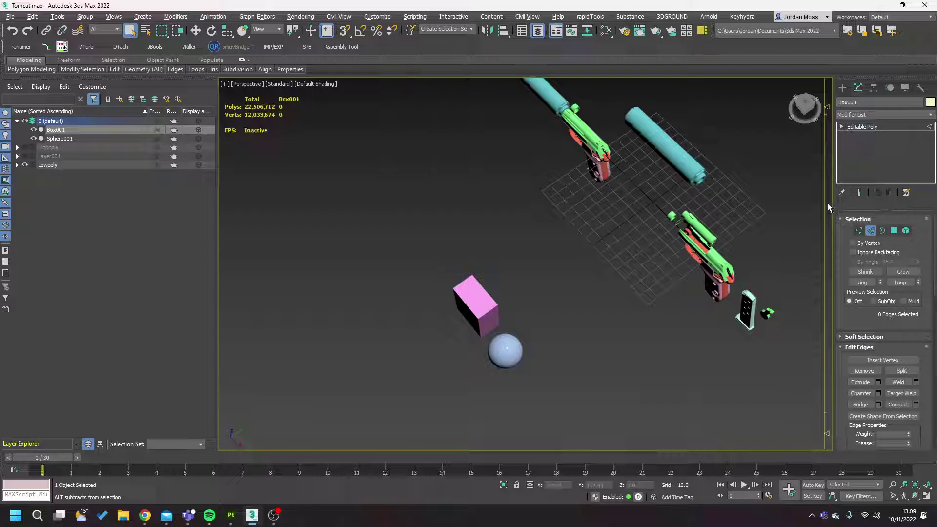
{"action": "key", "text": "u"}
{"action": "left_click", "coordinate": [878, 421]}
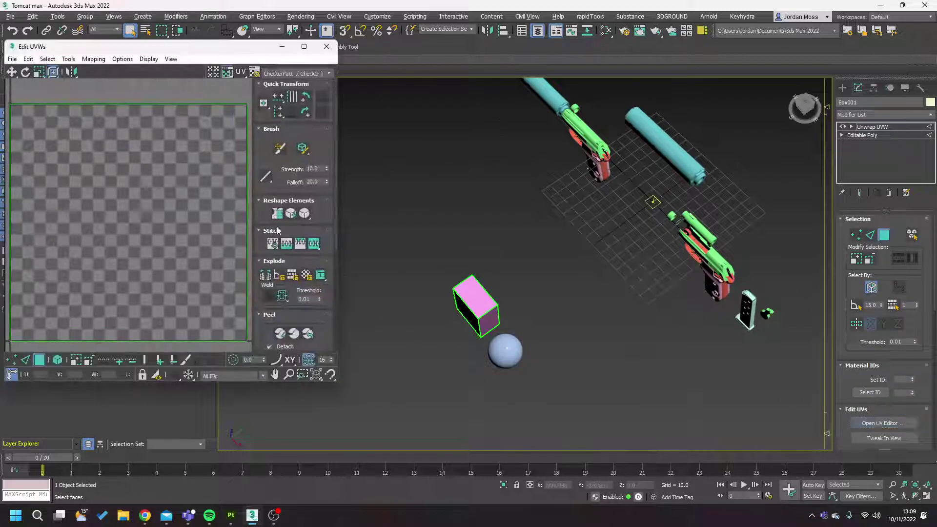
Step: Select all of the box's UV faces in the UV editor and clear the selection
{"action": "scroll", "coordinate": [108, 116], "scroll_direction": "down", "scroll_amount": 2}
{"action": "left_click_drag", "start_coordinate": [28, 105], "coordinate": [139, 236]}
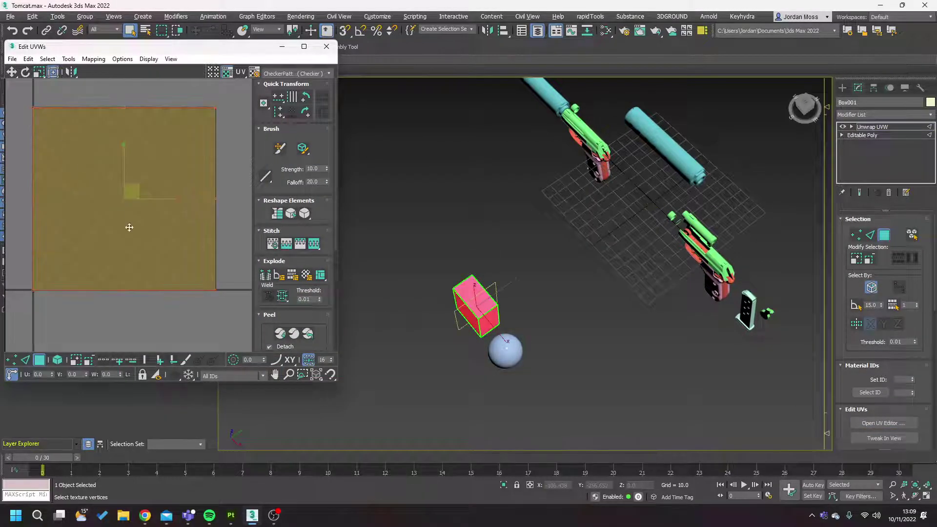
{"action": "key", "text": "ctrl+d"}
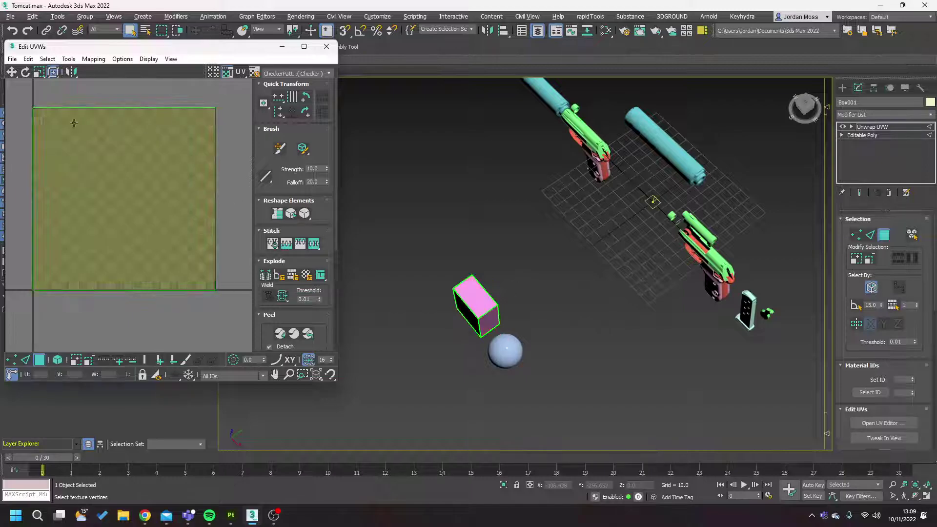
{"action": "left_click_drag", "start_coordinate": [29, 101], "coordinate": [230, 320]}
{"action": "left_click", "coordinate": [234, 257]}
Step: Examine how the box's UVs fill the checkered UV tile compared with the empty space around it
{"action": "scroll", "coordinate": [214, 235], "scroll_direction": "down", "scroll_amount": 1}
{"action": "middle_click_drag", "start_coordinate": [213, 234], "coordinate": [154, 240]}
{"action": "scroll", "coordinate": [96, 253], "scroll_direction": "down", "scroll_amount": 2}
{"action": "scroll", "coordinate": [137, 244], "scroll_direction": "down", "scroll_amount": 1}
{"action": "scroll", "coordinate": [153, 240], "scroll_direction": "up", "scroll_amount": 2}
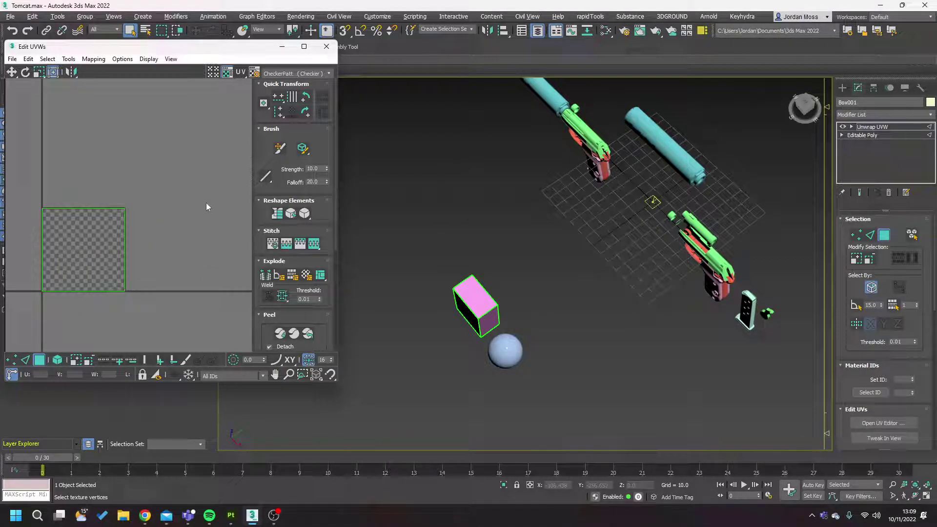
{"action": "middle_click_drag", "start_coordinate": [75, 229], "coordinate": [145, 262]}
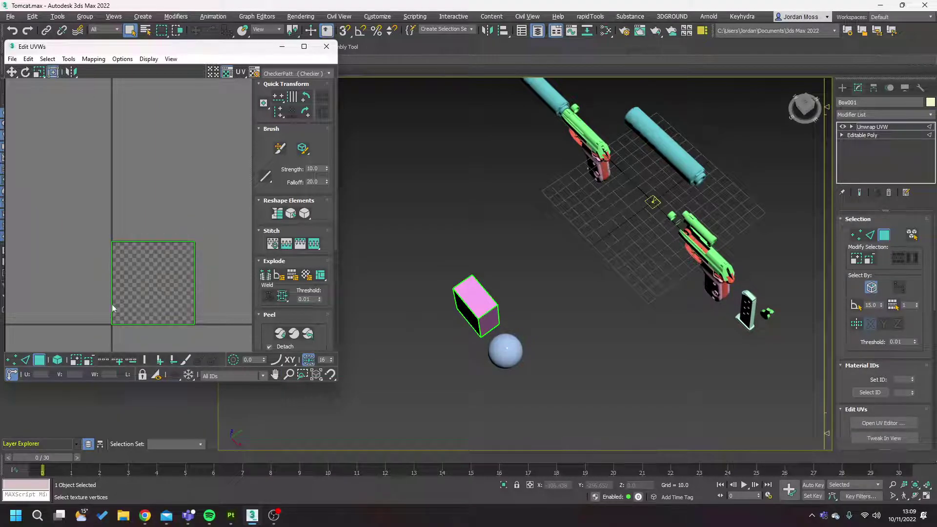
{"action": "left_click_drag", "start_coordinate": [112, 170], "coordinate": [192, 239]}
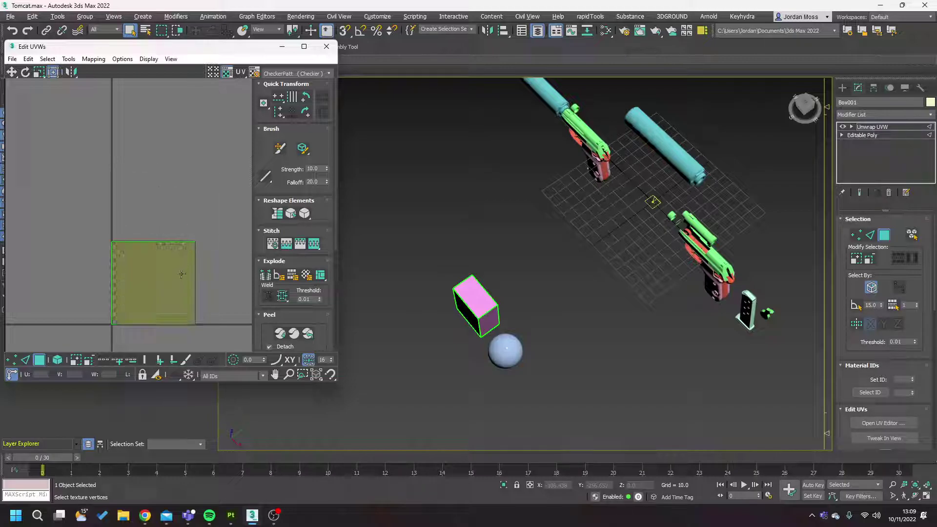
{"action": "middle_click_drag", "start_coordinate": [182, 271], "coordinate": [178, 212]}
{"action": "scroll", "coordinate": [178, 212], "scroll_direction": "down", "scroll_amount": 2}
{"action": "middle_click_drag", "start_coordinate": [210, 245], "coordinate": [176, 261]}
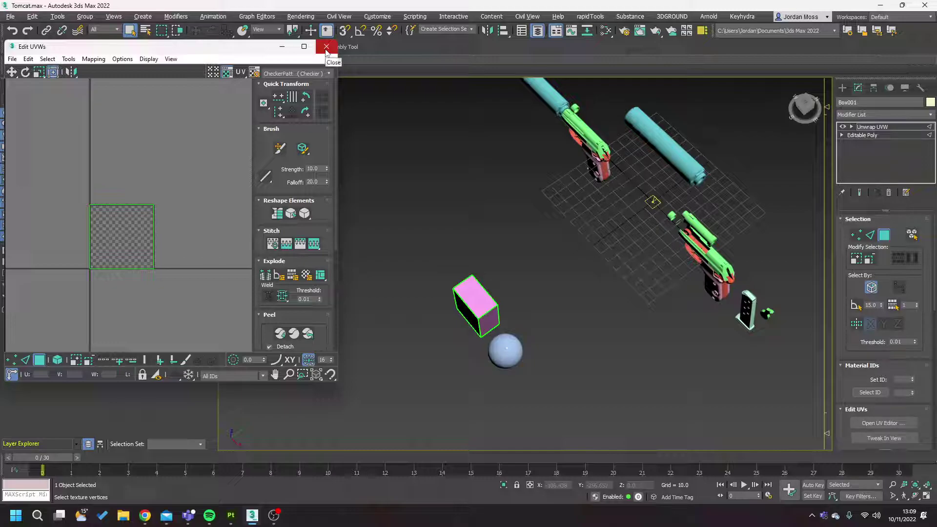
Step: Close the UV editor and remove the Unwrap UVW modifier from the box
{"action": "left_click", "coordinate": [326, 48]}
{"action": "scroll", "coordinate": [493, 284], "scroll_direction": "up", "scroll_amount": 5}
{"action": "middle_click_drag", "start_coordinate": [500, 318], "coordinate": [505, 269]}
{"action": "key", "text": "3"}
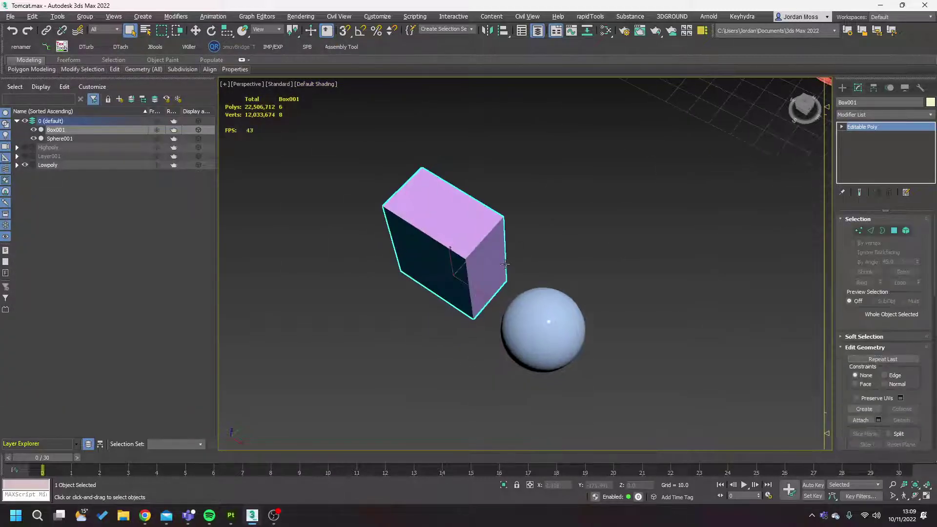
Step: Open the Slate Material Editor and inspect the Box PBR material assigned to the box
{"action": "key", "text": "m"}
{"action": "scroll", "coordinate": [133, 296], "scroll_direction": "down", "scroll_amount": 3}
{"action": "middle_click_drag", "start_coordinate": [127, 295], "coordinate": [129, 349]}
{"action": "scroll", "coordinate": [142, 230], "scroll_direction": "up", "scroll_amount": 3}
{"action": "double_click", "coordinate": [140, 230]}
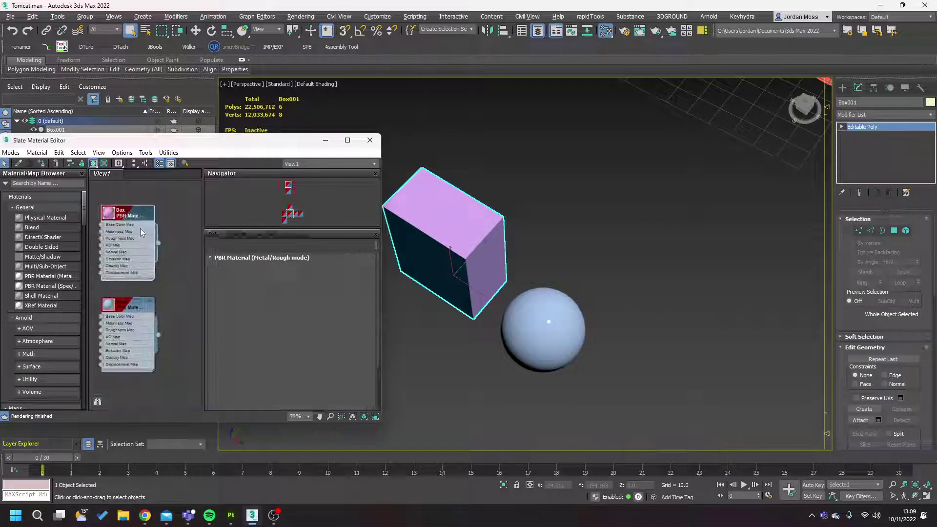
Step: Select the sphere, inspect its Box2 PBR material, and close the material editor
{"action": "left_click", "coordinate": [539, 298]}
{"action": "double_click", "coordinate": [138, 331]}
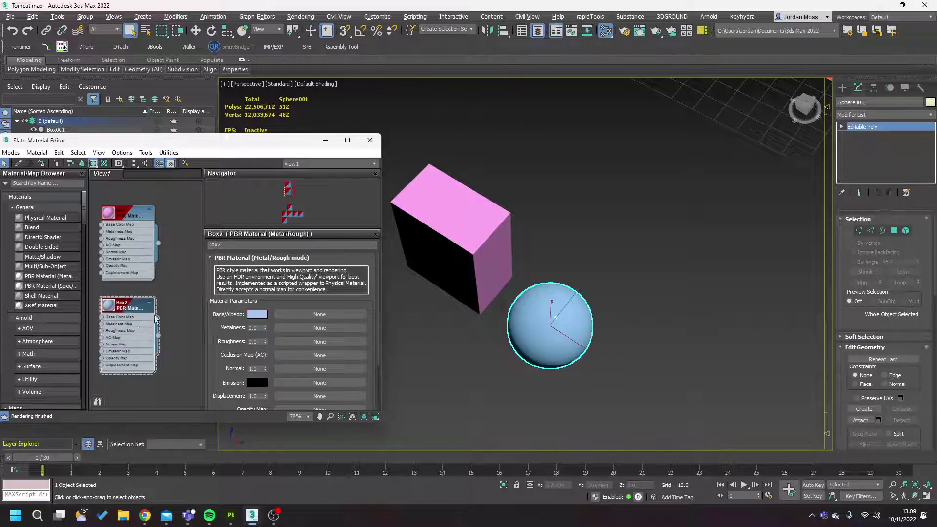
{"action": "left_click", "coordinate": [240, 246]}
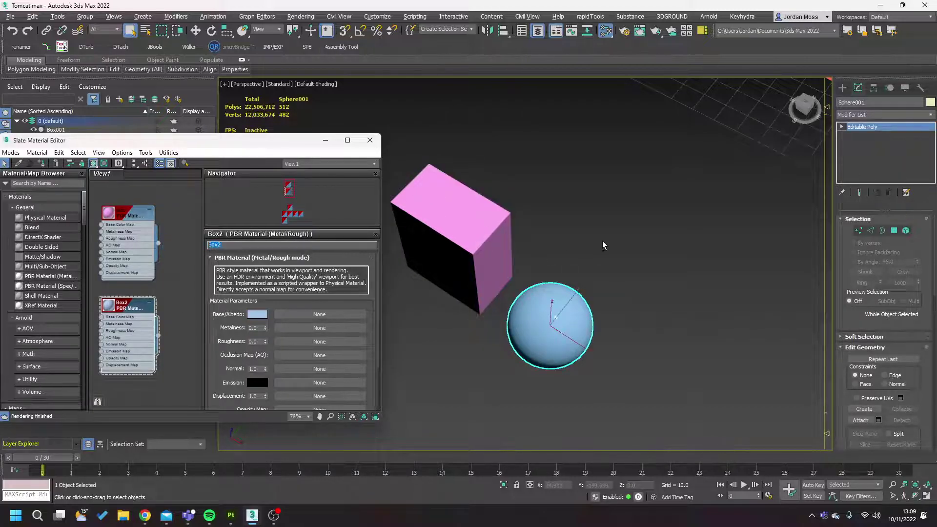
{"action": "left_click", "coordinate": [369, 140]}
Step: View the sphere's UVs through a temporary Unwrap UVW modifier and undo the modifier
{"action": "middle_click_drag", "start_coordinate": [527, 222], "coordinate": [549, 213]}
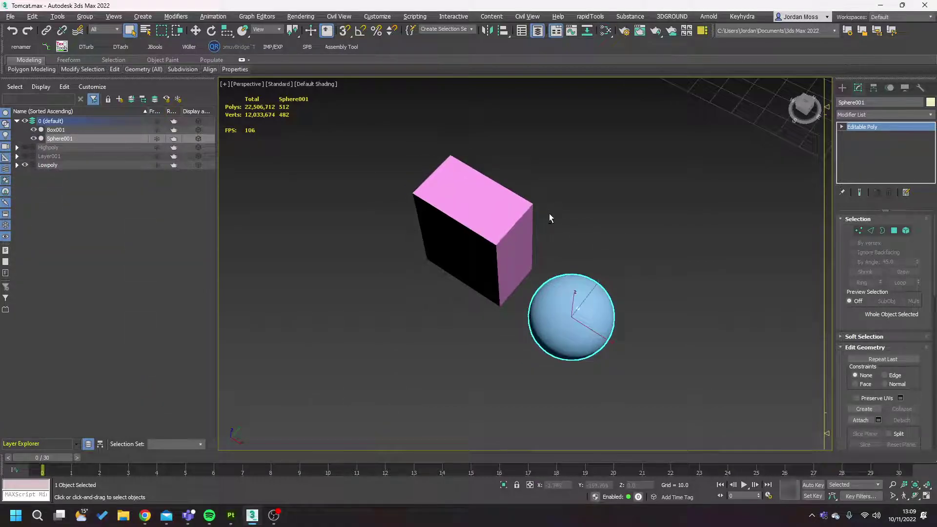
{"action": "key", "text": "ctrl+u"}
{"action": "left_click", "coordinate": [881, 423]}
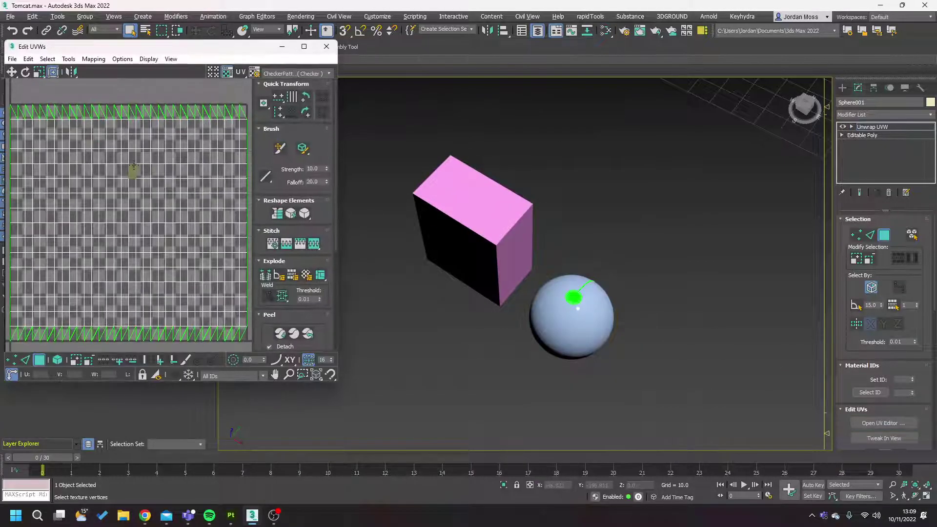
{"action": "left_click", "coordinate": [326, 47]}
{"action": "key", "text": "ctrl+z"}
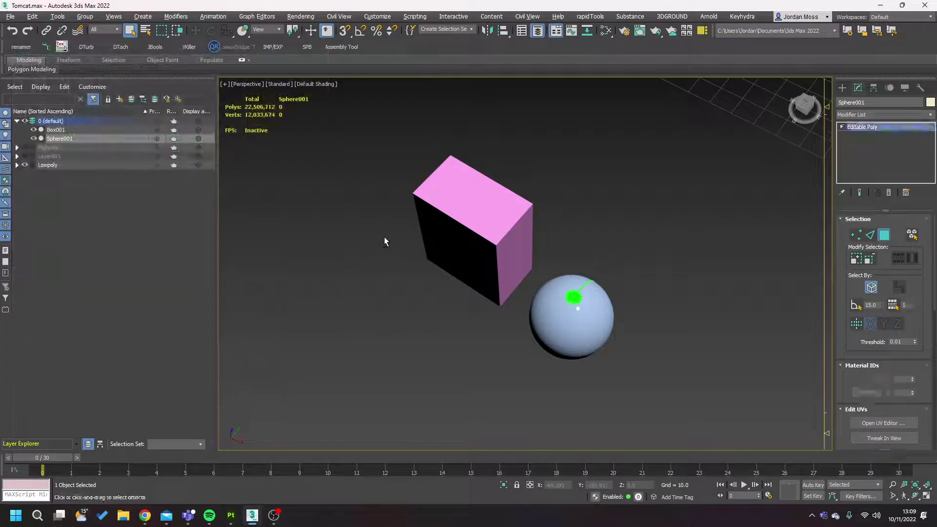
Step: Select the box and sphere together, and compare them by selecting each one alone
{"action": "middle_click_drag", "start_coordinate": [488, 239], "coordinate": [493, 221], "text": "alt"}
{"action": "left_click", "coordinate": [494, 221], "text": "ctrl"}
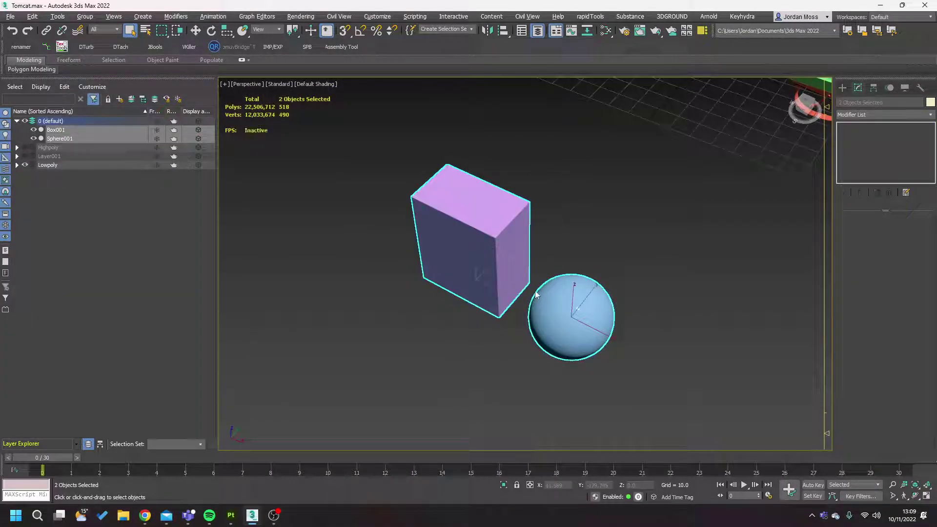
{"action": "left_click", "coordinate": [503, 248]}
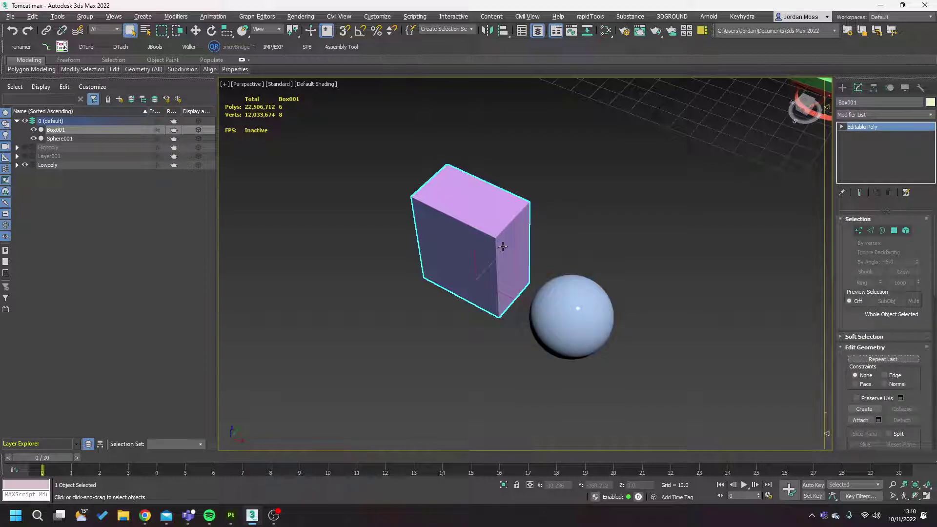
{"action": "left_click", "coordinate": [571, 303]}
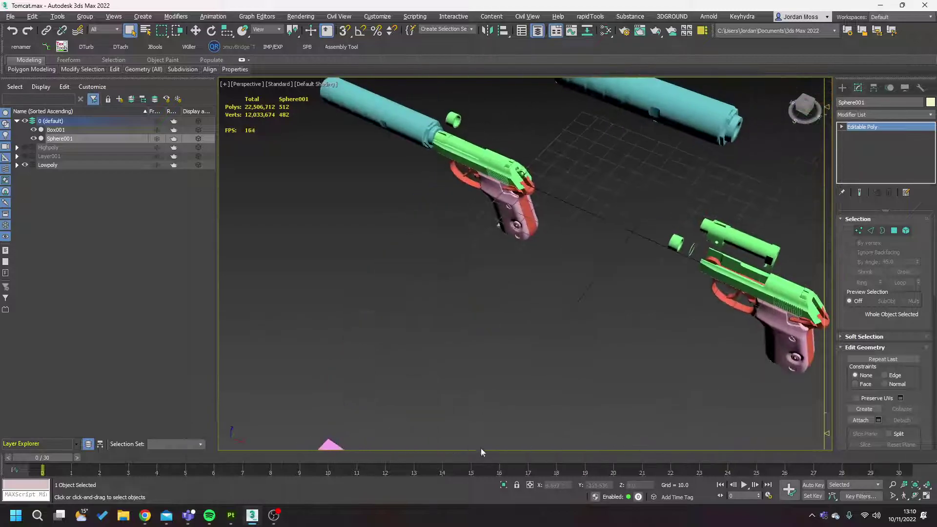
Step: Select the left grip of the pistol with the silencer and frame it in the viewport
{"action": "middle_click_drag", "start_coordinate": [481, 393], "coordinate": [632, 265], "text": "alt"}
{"action": "scroll", "coordinate": [633, 265], "scroll_direction": "up", "scroll_amount": 3}
{"action": "middle_click_drag", "start_coordinate": [661, 308], "coordinate": [659, 303], "text": "alt"}
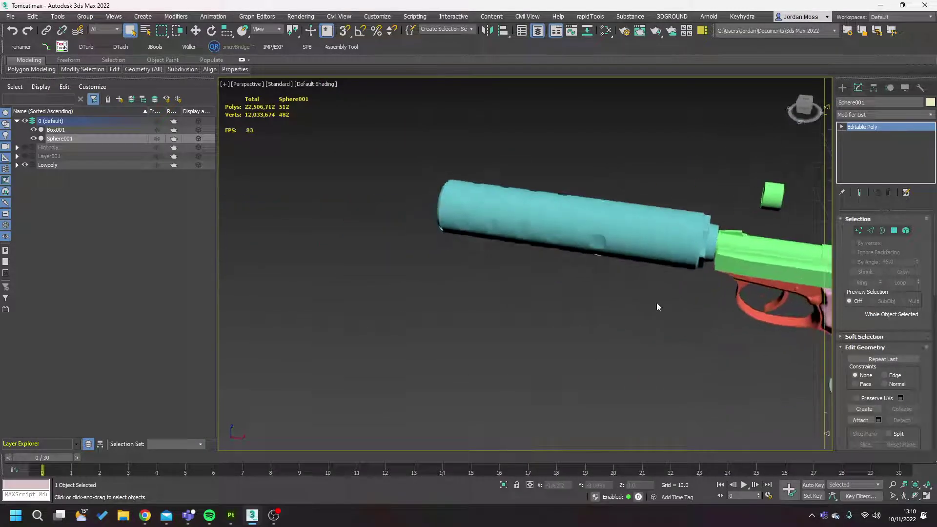
{"action": "key", "text": "z"}
{"action": "scroll", "coordinate": [492, 254], "scroll_direction": "down", "scroll_amount": 5}
{"action": "middle_click_drag", "start_coordinate": [491, 254], "coordinate": [491, 331]}
{"action": "left_click", "coordinate": [436, 201]}
{"action": "key", "text": "z"}
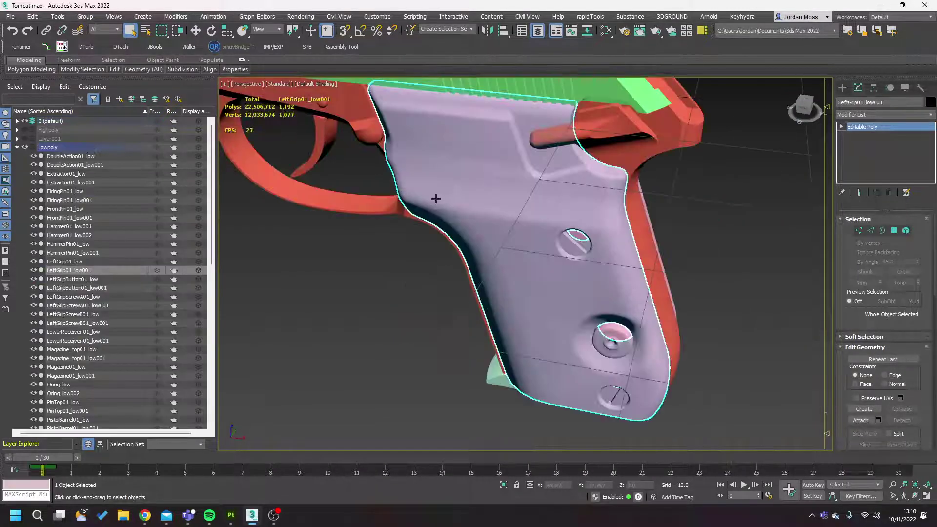
Step: Hide the interface panels and select the pistol's slide together with its barrel
{"action": "scroll", "coordinate": [435, 200], "scroll_direction": "down", "scroll_amount": 4}
{"action": "middle_click_drag", "start_coordinate": [435, 200], "coordinate": [526, 275]}
{"action": "key", "text": "ctrl+x"}
{"action": "scroll", "coordinate": [526, 275], "scroll_direction": "down", "scroll_amount": 6}
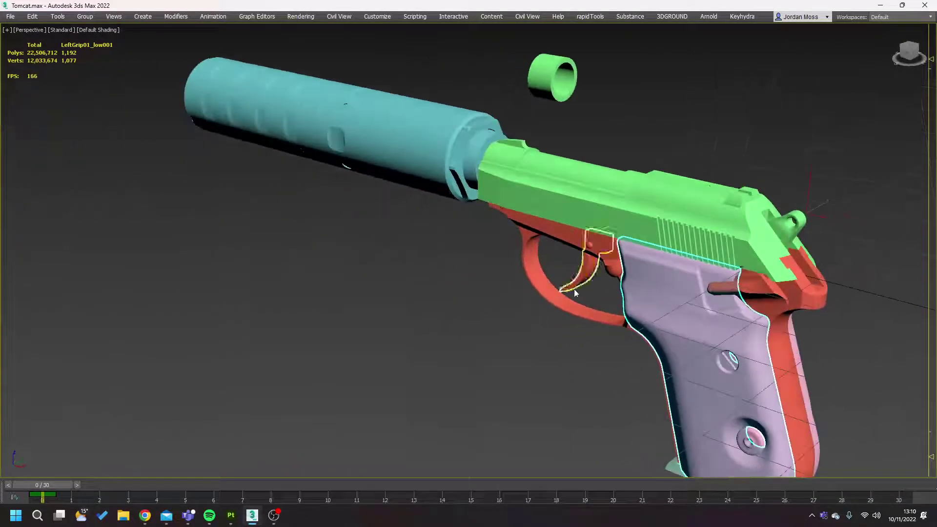
{"action": "middle_click_drag", "start_coordinate": [529, 297], "coordinate": [488, 253], "text": "alt"}
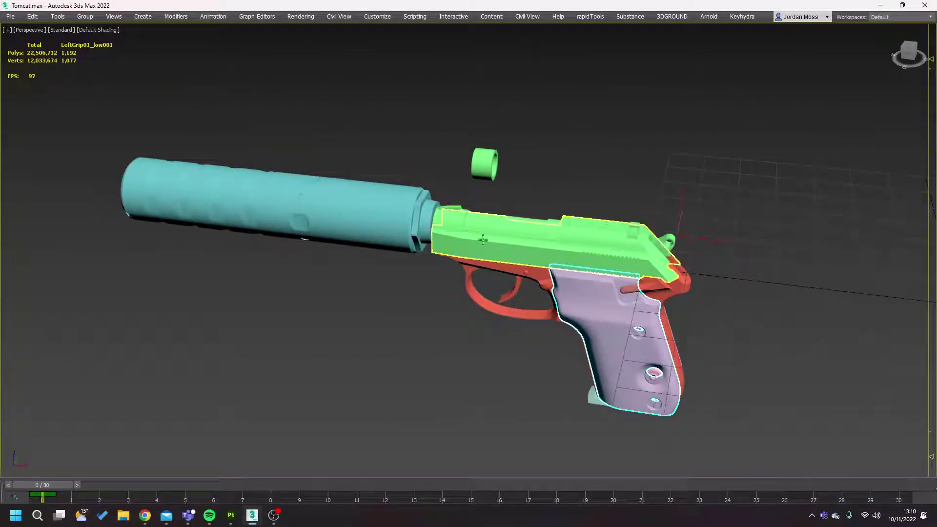
{"action": "left_click", "coordinate": [457, 225]}
{"action": "left_click", "coordinate": [431, 226], "text": "ctrl"}
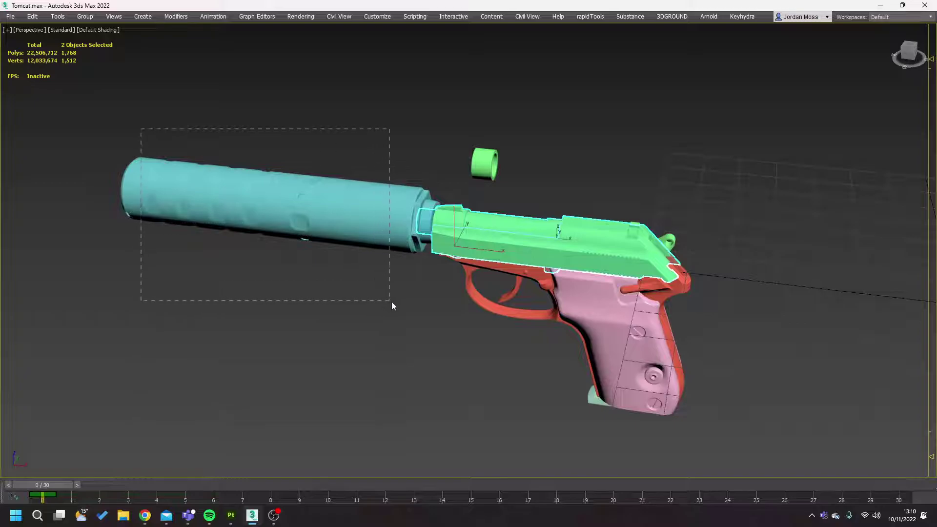
Step: Select all the silencer parts together and inspect them where they meet the barrel
{"action": "left_click_drag", "start_coordinate": [394, 303], "coordinate": [395, 304]}
{"action": "middle_click_drag", "start_coordinate": [395, 303], "coordinate": [375, 245], "text": "alt"}
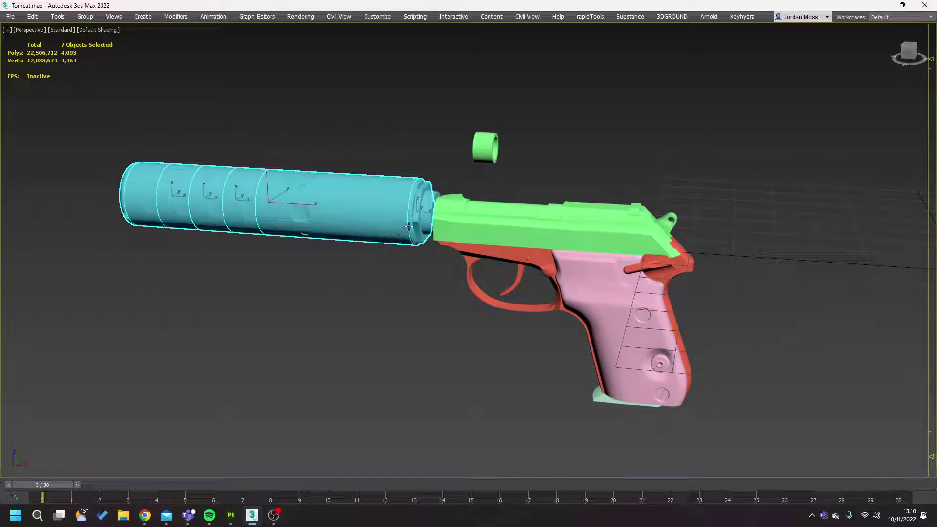
{"action": "scroll", "coordinate": [463, 205], "scroll_direction": "up", "scroll_amount": 3}
{"action": "scroll", "coordinate": [504, 171], "scroll_direction": "down", "scroll_amount": 3}
{"action": "middle_click_drag", "start_coordinate": [504, 196], "coordinate": [440, 208], "text": "alt"}
{"action": "middle_click_drag", "start_coordinate": [525, 293], "coordinate": [540, 279], "text": "alt"}
Step: Inspect the pistol's left grip and magazine by selecting each in turn, and clear the selection
{"action": "left_click", "coordinate": [493, 158]}
{"action": "scroll", "coordinate": [508, 170], "scroll_direction": "up", "scroll_amount": 3}
{"action": "left_click", "coordinate": [617, 201]}
{"action": "middle_click_drag", "start_coordinate": [617, 200], "coordinate": [560, 224], "text": "alt"}
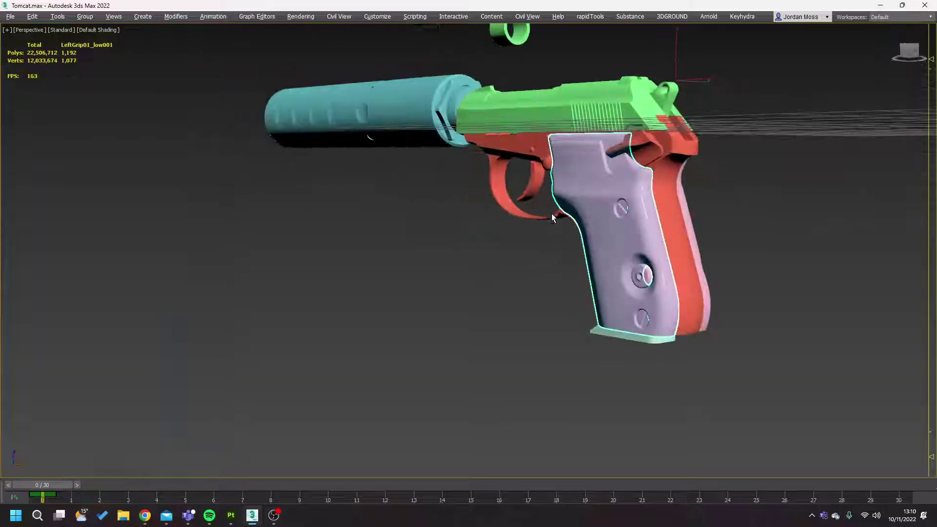
{"action": "left_click", "coordinate": [560, 225]}
{"action": "left_click", "coordinate": [636, 337]}
{"action": "scroll", "coordinate": [636, 338], "scroll_direction": "down", "scroll_amount": 10}
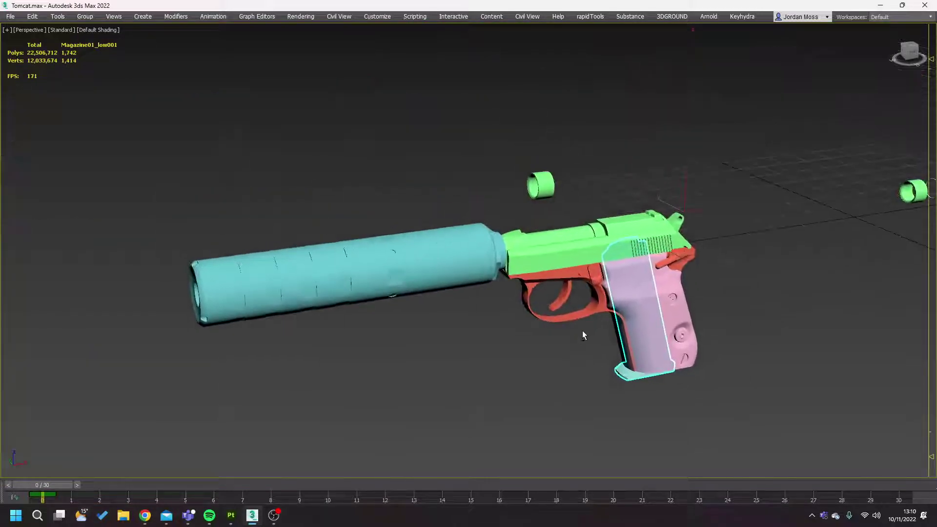
{"action": "middle_click_drag", "start_coordinate": [606, 343], "coordinate": [572, 172], "text": "alt"}
{"action": "left_click", "coordinate": [573, 164]}
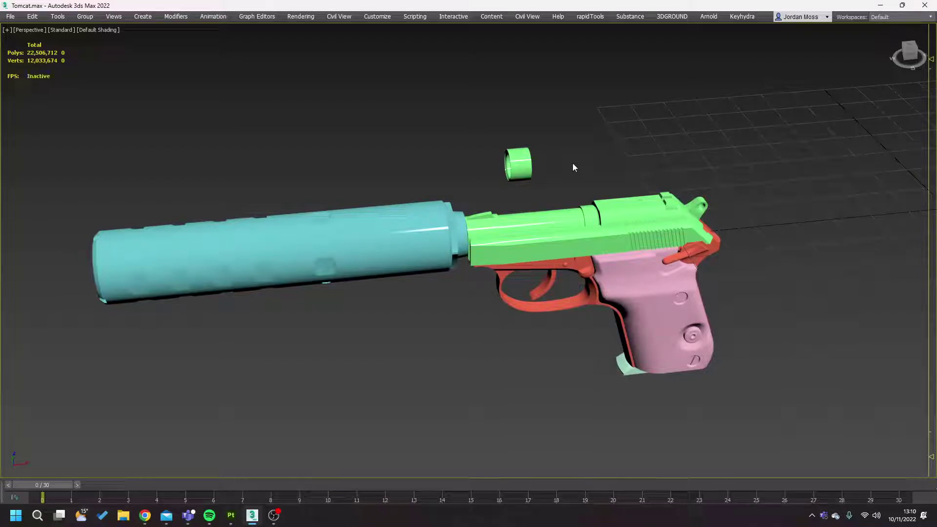
Step: Select the threaded sleeve floating above the pistol and inspect it together with the slide
{"action": "left_click", "coordinate": [522, 166]}
{"action": "middle_click_drag", "start_coordinate": [552, 182], "coordinate": [600, 205], "text": "alt"}
{"action": "scroll", "coordinate": [657, 171], "scroll_direction": "up", "scroll_amount": 3}
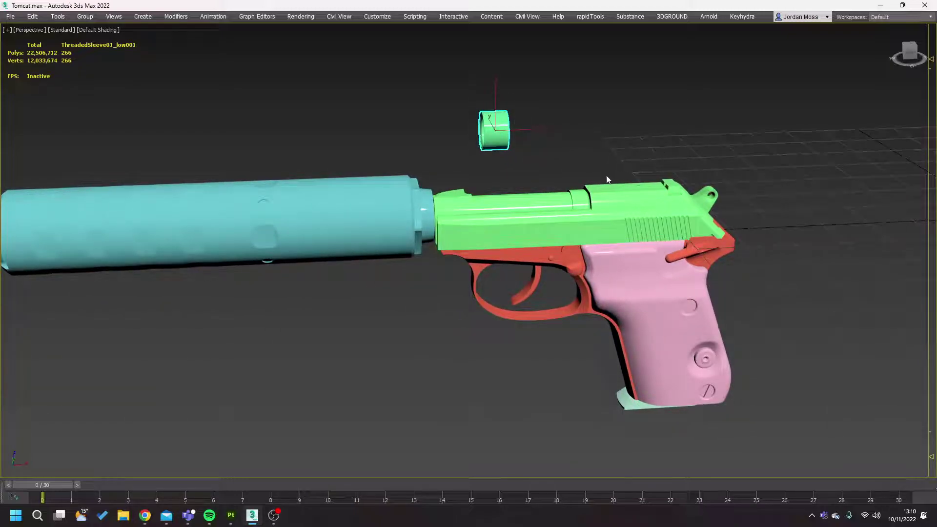
{"action": "middle_click_drag", "start_coordinate": [615, 163], "coordinate": [655, 181], "text": "alt"}
{"action": "scroll", "coordinate": [628, 181], "scroll_direction": "up", "scroll_amount": 3}
{"action": "left_click", "coordinate": [627, 181]}
{"action": "scroll", "coordinate": [628, 181], "scroll_direction": "down", "scroll_amount": 3}
{"action": "middle_click_drag", "start_coordinate": [409, 167], "coordinate": [568, 178]}
Step: Select all the silencer parts together and lift them off the barrel to above the pistol
{"action": "left_click_drag", "start_coordinate": [98, 104], "coordinate": [507, 283]}
{"action": "middle_click_drag", "start_coordinate": [506, 282], "coordinate": [503, 272], "text": "alt"}
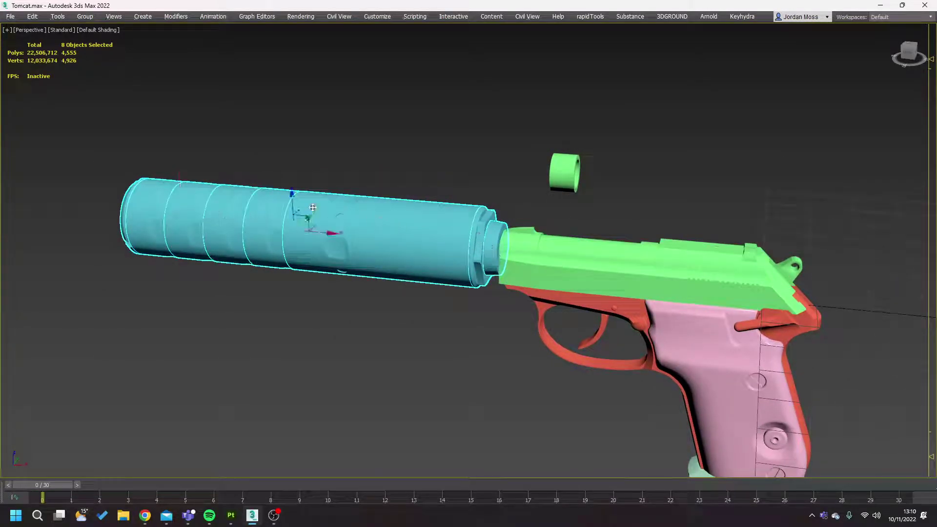
{"action": "left_click_drag", "start_coordinate": [312, 207], "coordinate": [405, 70]}
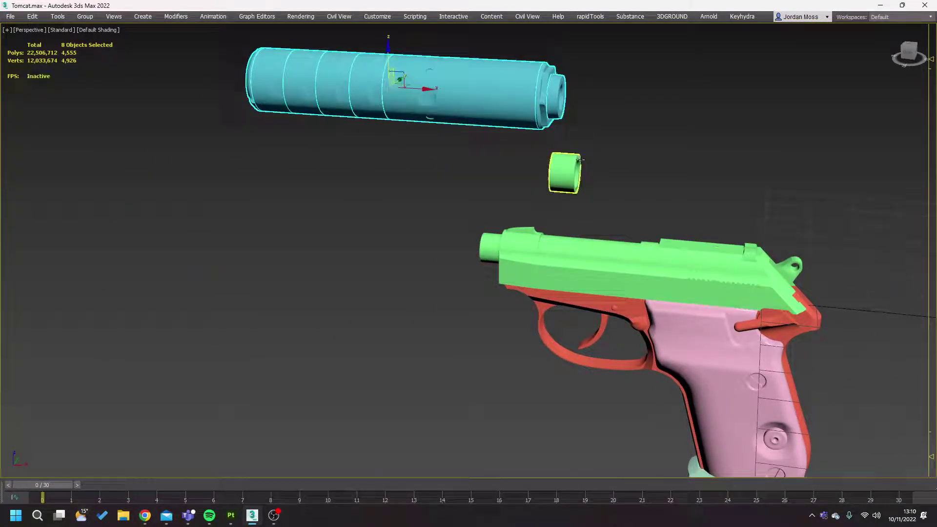
{"action": "middle_click_drag", "start_coordinate": [580, 161], "coordinate": [515, 188]}
{"action": "key", "text": "ctrl+z"}
Step: Select the pistol's lower frame parts together, try moving them upward, and undo the move
{"action": "middle_click_drag", "start_coordinate": [354, 222], "coordinate": [454, 202], "text": "alt"}
{"action": "left_click_drag", "start_coordinate": [455, 201], "coordinate": [775, 432]}
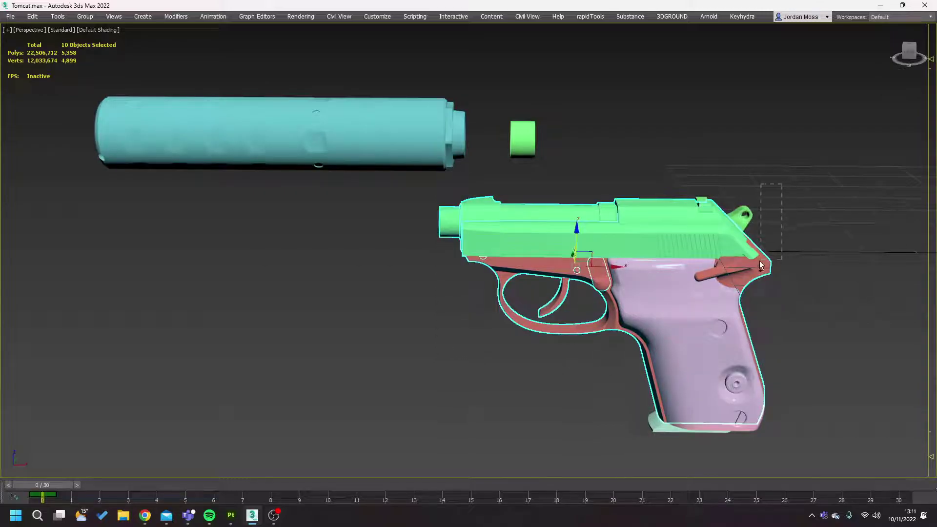
{"action": "left_click_drag", "start_coordinate": [755, 266], "coordinate": [739, 273], "text": "ctrl"}
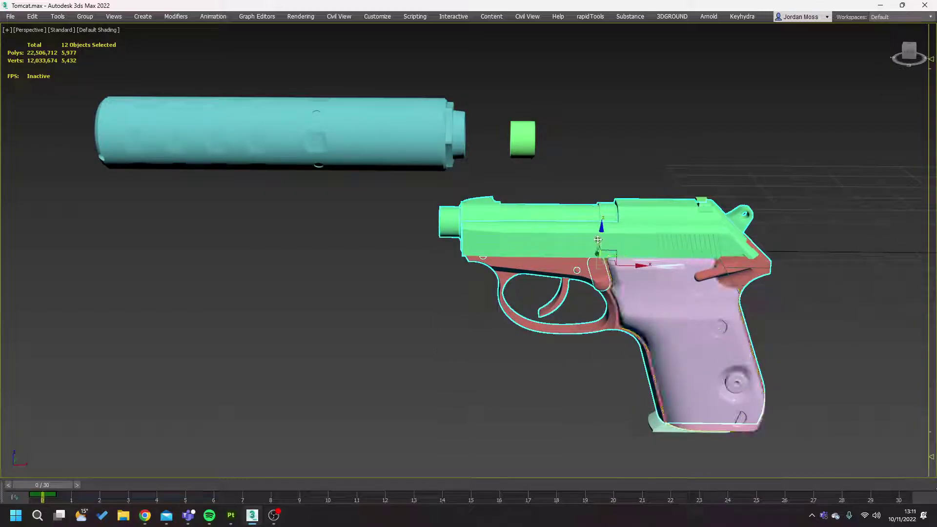
{"action": "left_click_drag", "start_coordinate": [597, 239], "coordinate": [604, 84]}
{"action": "key", "text": "ctrl+z"}
Step: Try moving the left grip away from the pistol and undo the move
{"action": "left_click", "coordinate": [664, 325]}
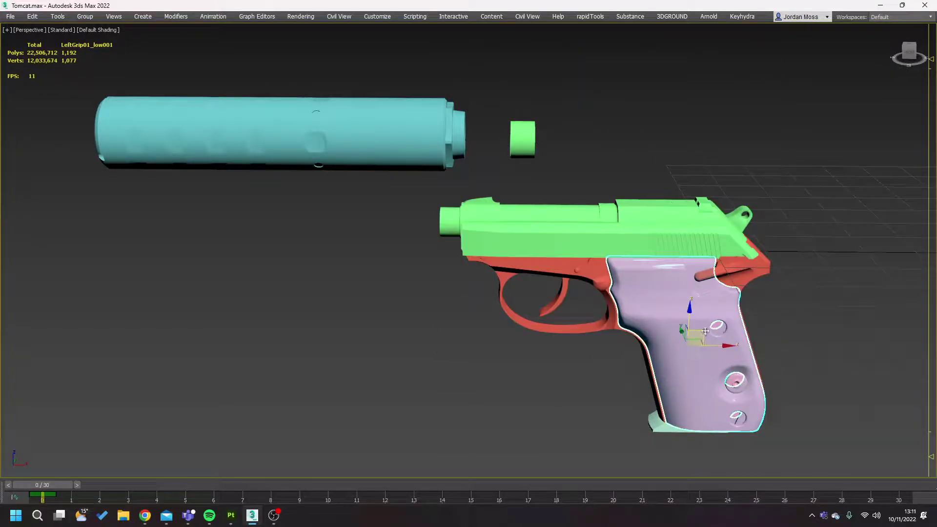
{"action": "left_click_drag", "start_coordinate": [706, 331], "coordinate": [493, 386]}
{"action": "key", "text": "ctrl+z"}
Step: Select the magazine, try pulling it out of the pistol twice, and undo each move
{"action": "left_click", "coordinate": [657, 422]}
{"action": "left_click_drag", "start_coordinate": [688, 320], "coordinate": [606, 368]}
{"action": "key", "text": "ctrl+z"}
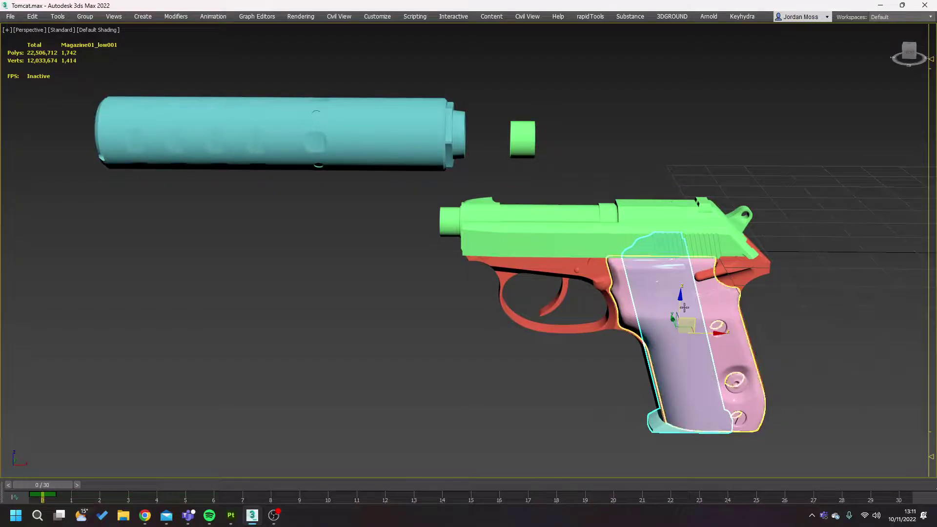
{"action": "left_click_drag", "start_coordinate": [688, 317], "coordinate": [708, 398]}
{"action": "key", "text": "ctrl+z"}
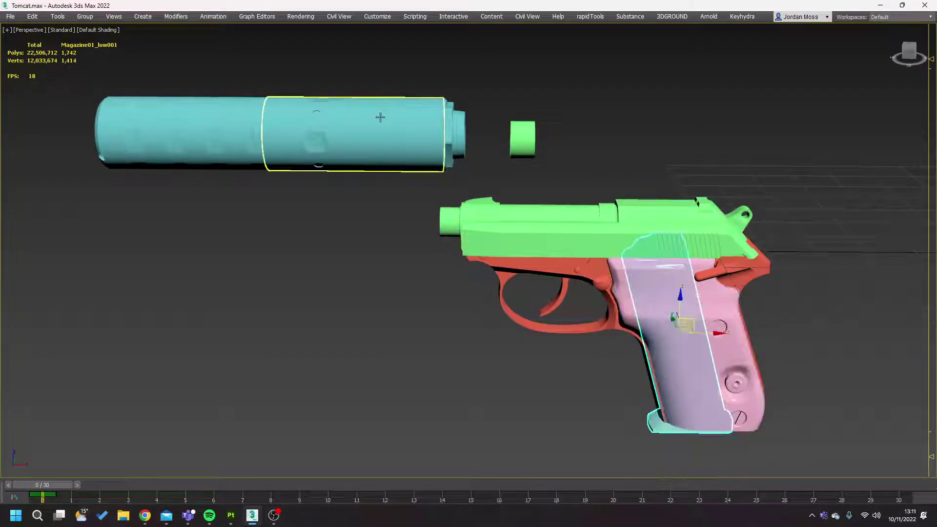
Step: Select all the parts of the lifted silencer together, and revert the latest selection changes
{"action": "middle_click_drag", "start_coordinate": [373, 140], "coordinate": [456, 157]}
{"action": "left_click_drag", "start_coordinate": [152, 93], "coordinate": [226, 125]}
{"action": "left_click", "coordinate": [226, 128]}
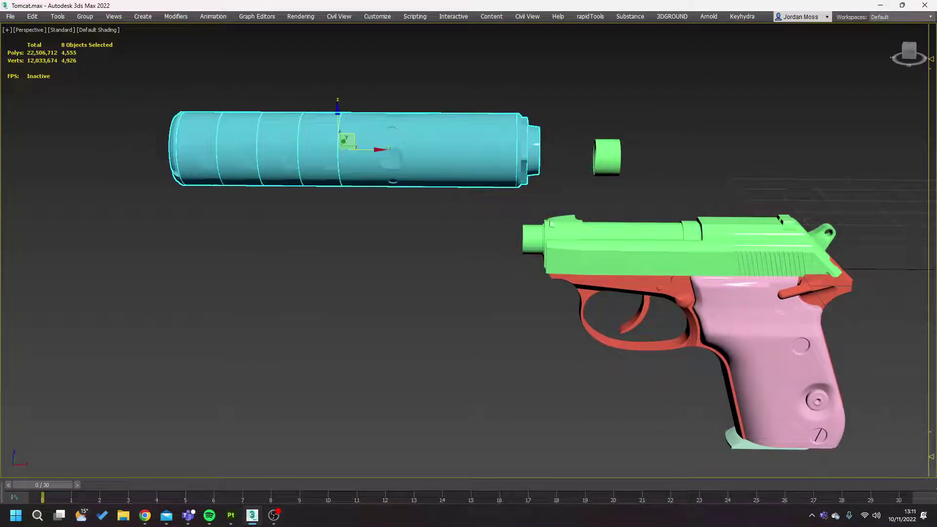
{"action": "left_click", "coordinate": [665, 241]}
{"action": "key", "text": "ctrl+z"}
{"action": "key", "text": "ctrl+z"}
Step: Select the pistol's top slide, toggle its sub-object editing on and off, and inspect it beside the silencer
{"action": "left_click", "coordinate": [570, 237]}
{"action": "left_click", "coordinate": [593, 253]}
{"action": "middle_click_drag", "start_coordinate": [576, 246], "coordinate": [641, 256]}
{"action": "scroll", "coordinate": [641, 255], "scroll_direction": "up", "scroll_amount": 3}
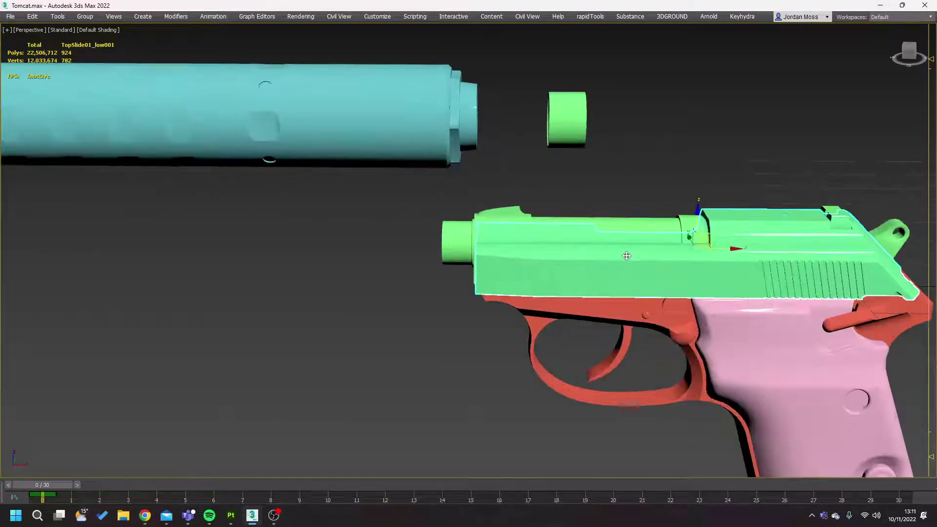
{"action": "key", "text": "1"}
{"action": "key", "text": "1"}
{"action": "middle_click_drag", "start_coordinate": [637, 244], "coordinate": [634, 243]}
{"action": "key", "text": "1"}
{"action": "key", "text": "1"}
{"action": "scroll", "coordinate": [707, 237], "scroll_direction": "down", "scroll_amount": 5}
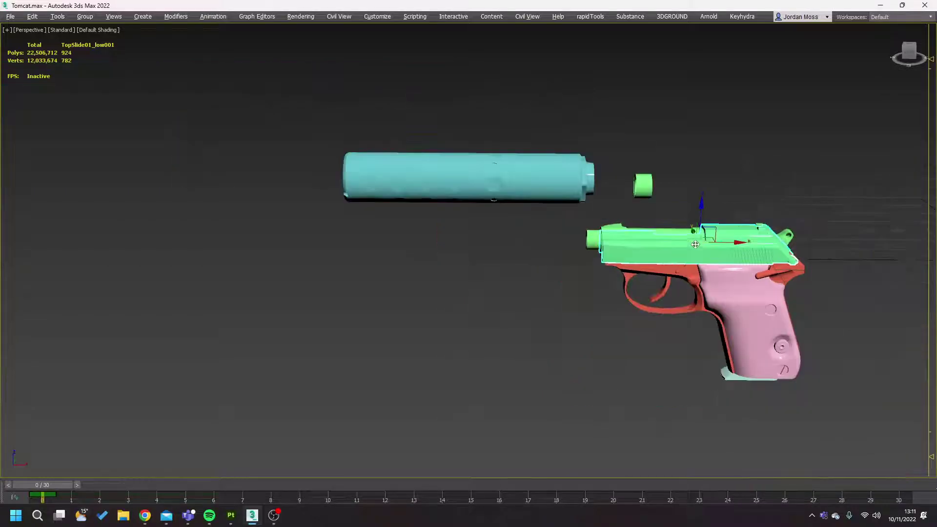
{"action": "middle_click_drag", "start_coordinate": [708, 237], "coordinate": [630, 259], "text": "alt"}
{"action": "scroll", "coordinate": [628, 256], "scroll_direction": "up", "scroll_amount": 3}
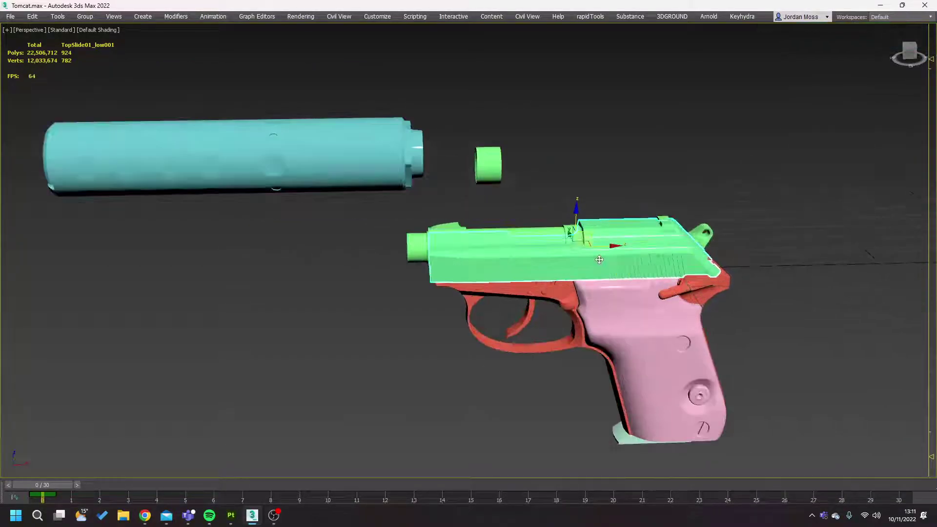
Step: Open the Slate Material Editor, look through the material nodes, and show the TomCatSilencer material's parameters
{"action": "key", "text": "m"}
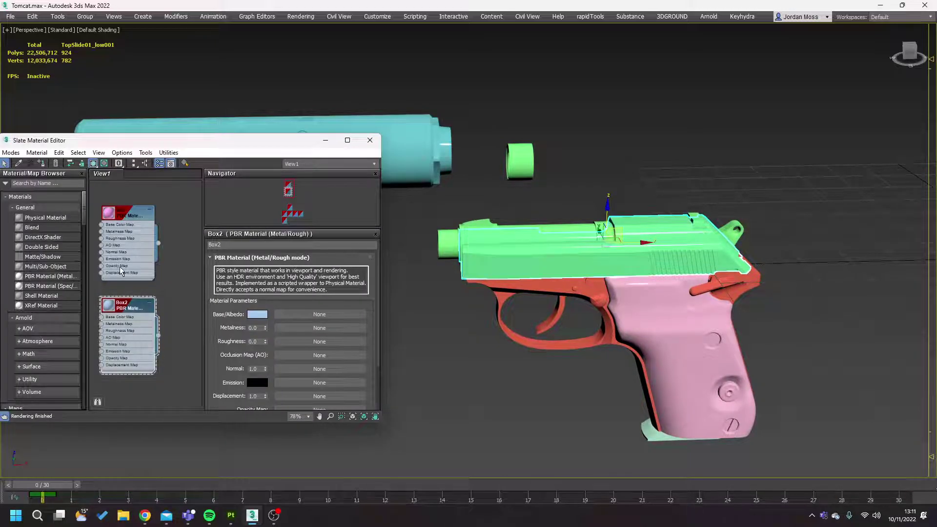
{"action": "left_click", "coordinate": [141, 260]}
{"action": "scroll", "coordinate": [142, 266], "scroll_direction": "down", "scroll_amount": 5}
{"action": "middle_click_drag", "start_coordinate": [149, 297], "coordinate": [132, 232]}
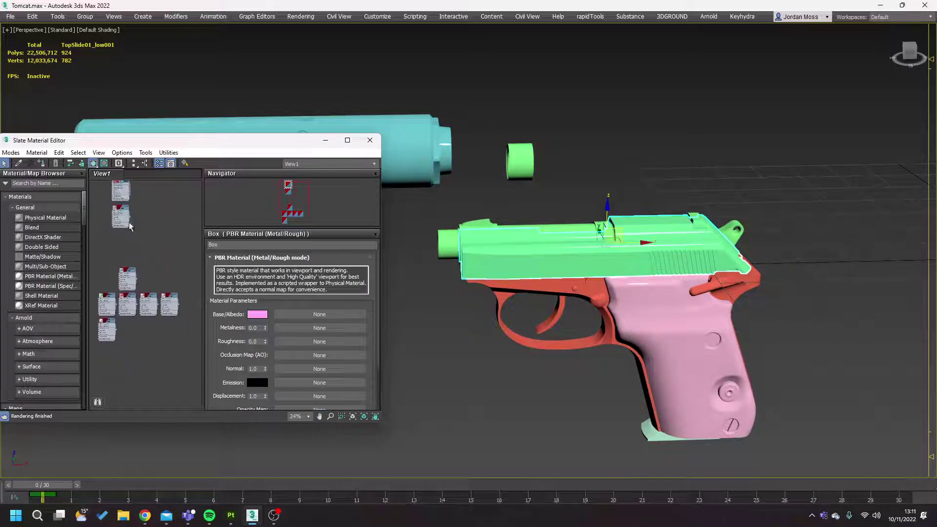
{"action": "scroll", "coordinate": [131, 297], "scroll_direction": "up", "scroll_amount": 5}
{"action": "left_click", "coordinate": [119, 253]}
{"action": "middle_click_drag", "start_coordinate": [98, 273], "coordinate": [146, 264]}
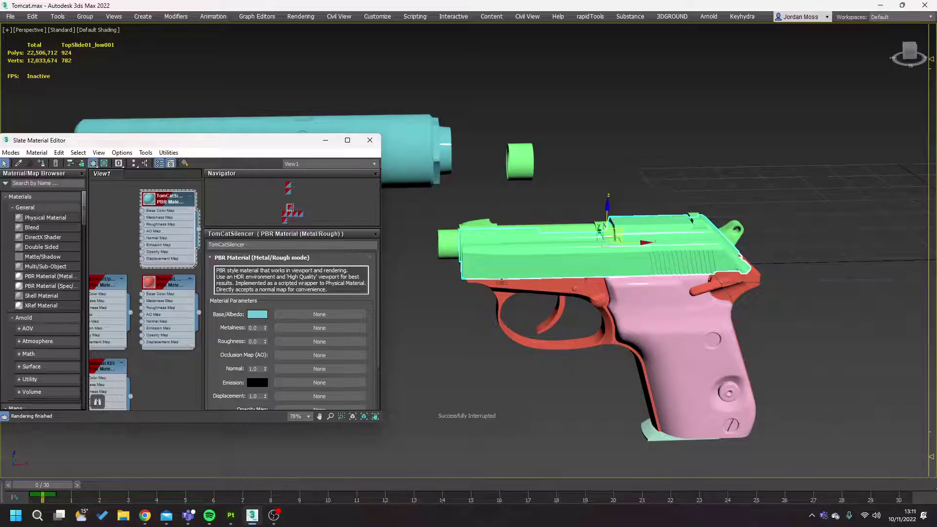
Step: Undo the recent selections and the silencer's move off the barrel
{"action": "middle_click_drag", "start_coordinate": [501, 275], "coordinate": [511, 273]}
{"action": "scroll", "coordinate": [541, 272], "scroll_direction": "down", "scroll_amount": 3}
{"action": "middle_click_drag", "start_coordinate": [584, 254], "coordinate": [556, 274], "text": "alt"}
{"action": "key", "text": "ctrl+z"}
{"action": "key", "text": "ctrl+z"}
{"action": "key", "text": "ctrl+z"}
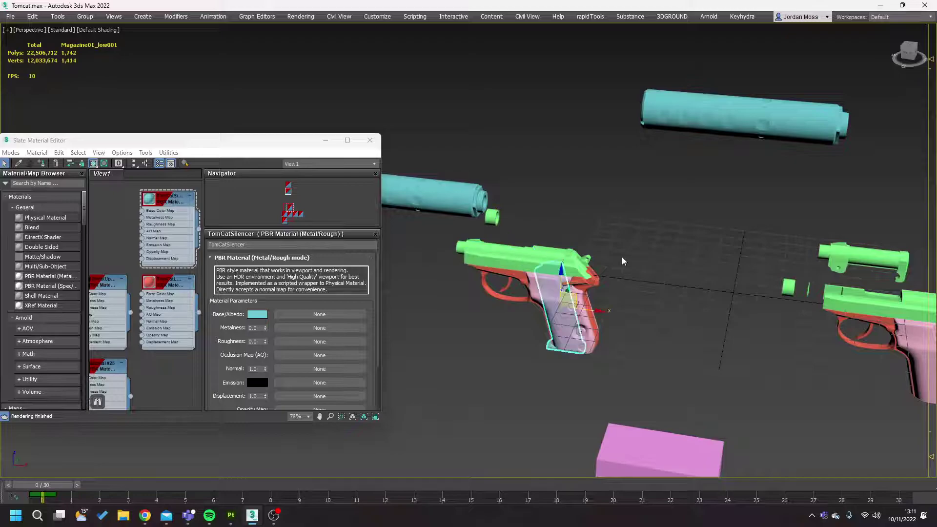
{"action": "key", "text": "ctrl+z"}
{"action": "middle_click_drag", "start_coordinate": [625, 259], "coordinate": [626, 222], "text": "alt"}
{"action": "key", "text": "ctrl+z"}
{"action": "key", "text": "ctrl+z"}
Step: Select the separate magazine of the exploded pistol and compare the exploded parts with the assembled pistol
{"action": "scroll", "coordinate": [660, 256], "scroll_direction": "down", "scroll_amount": 3}
{"action": "middle_click_drag", "start_coordinate": [626, 222], "coordinate": [439, 134]}
{"action": "scroll", "coordinate": [612, 247], "scroll_direction": "up", "scroll_amount": 5}
{"action": "middle_click_drag", "start_coordinate": [542, 256], "coordinate": [528, 296], "text": "alt"}
{"action": "scroll", "coordinate": [617, 381], "scroll_direction": "up", "scroll_amount": 5}
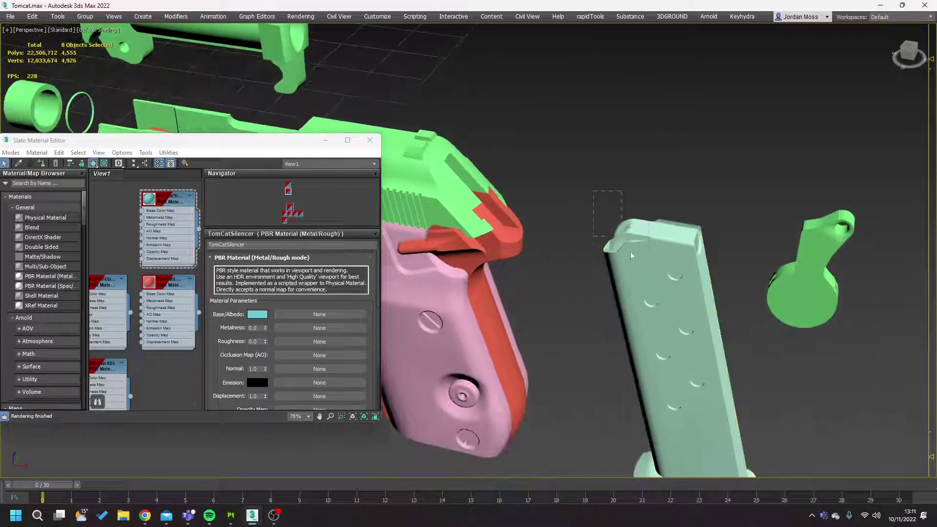
{"action": "left_click", "coordinate": [697, 345]}
{"action": "scroll", "coordinate": [697, 345], "scroll_direction": "down", "scroll_amount": 4}
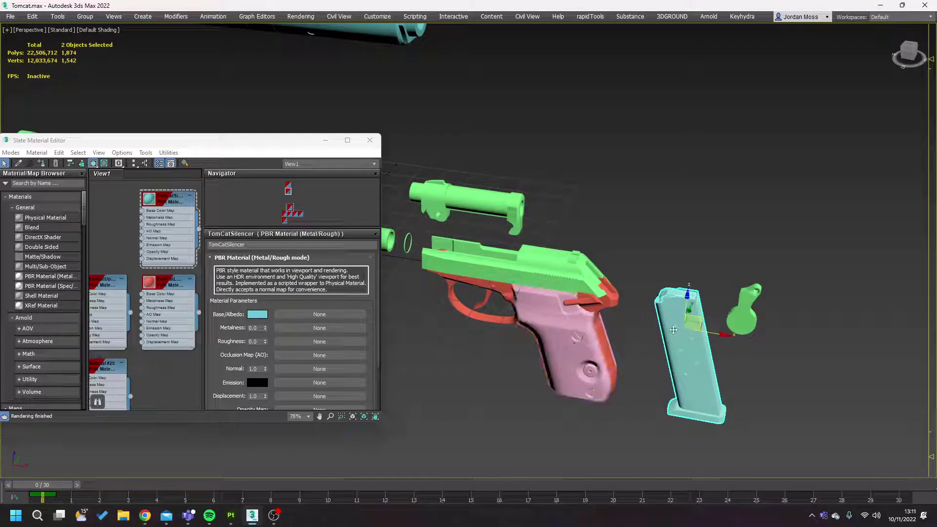
{"action": "middle_click_drag", "start_coordinate": [649, 302], "coordinate": [661, 299]}
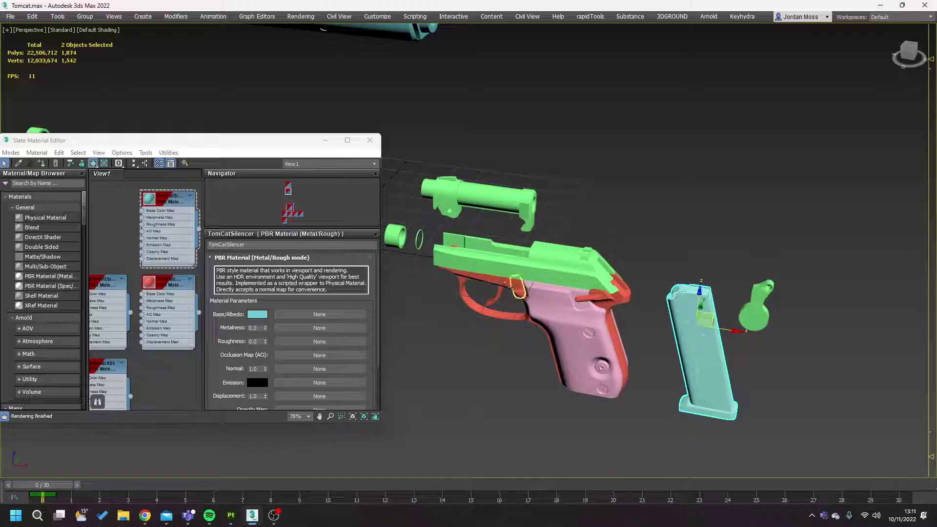
{"action": "middle_click_drag", "start_coordinate": [517, 285], "coordinate": [545, 308]}
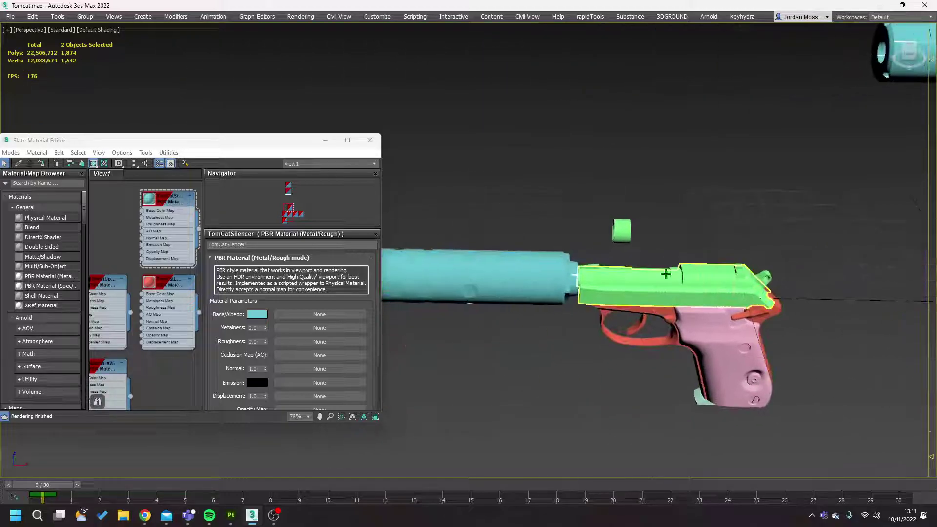
Step: Switch to Substance 3D Painter and view the exploded Tomcat pistol's slide and grip up close
{"action": "left_click", "coordinate": [225, 516]}
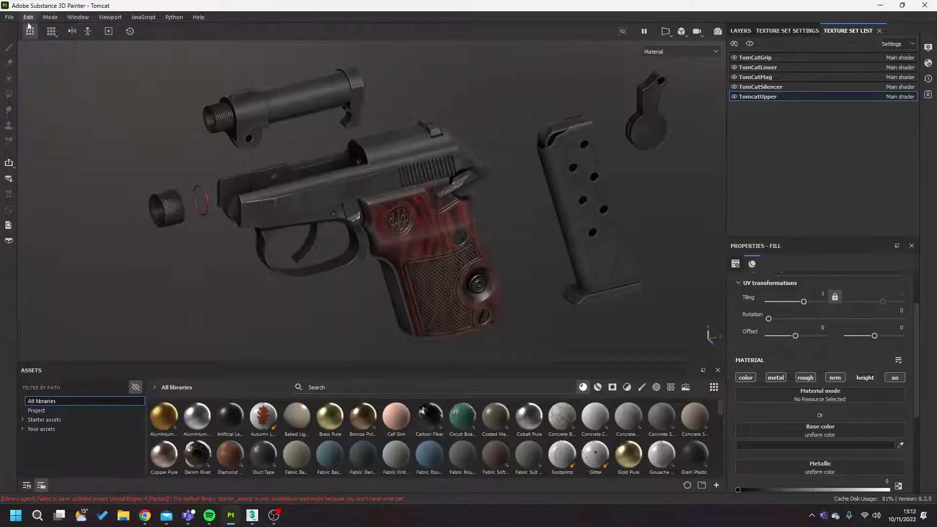
{"action": "key", "text": "alt"}
{"action": "right_click_drag", "start_coordinate": [523, 142], "coordinate": [661, 251], "text": "alt"}
{"action": "middle_click_drag", "start_coordinate": [433, 232], "coordinate": [515, 215], "text": "alt"}
{"action": "left_click_drag", "start_coordinate": [516, 216], "coordinate": [518, 234], "text": "alt"}
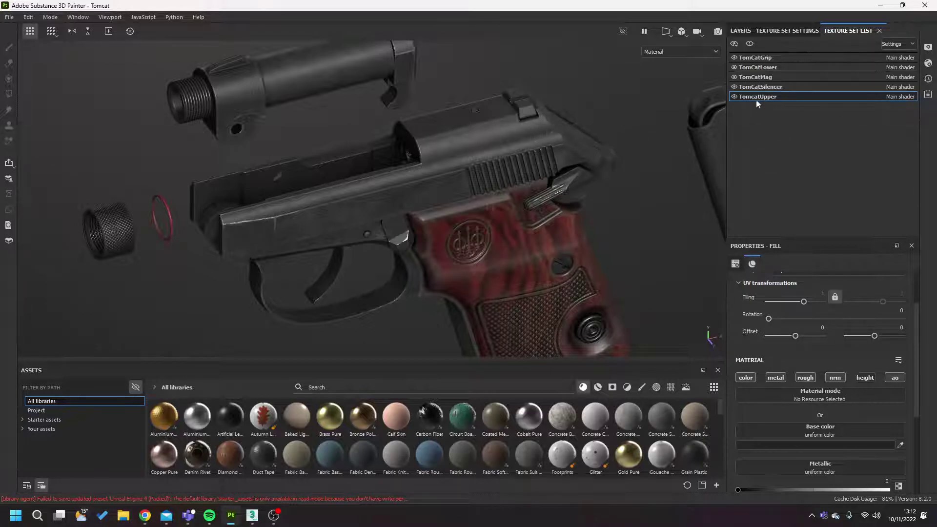
Step: Review the layer stack of the TomcatUpper texture set
{"action": "left_click", "coordinate": [742, 31]}
{"action": "scroll", "coordinate": [813, 163], "scroll_direction": "down", "scroll_amount": 1}
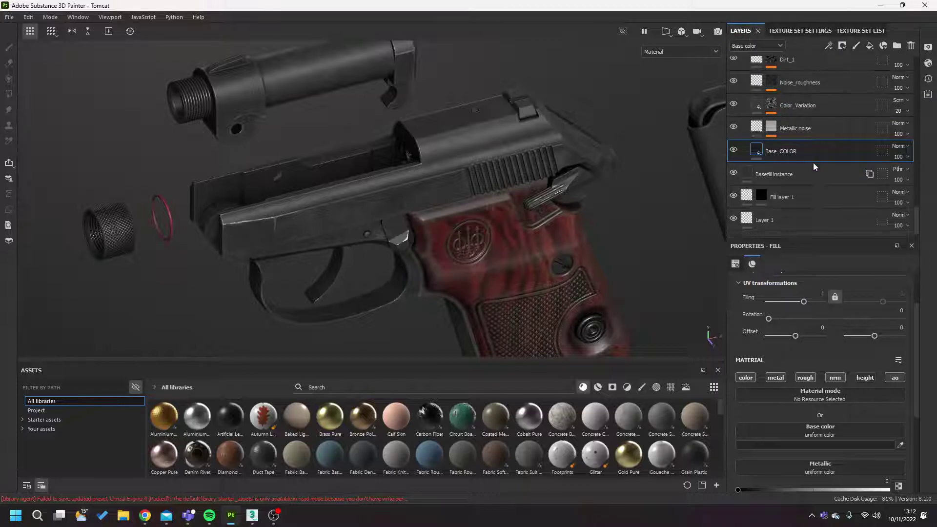
{"action": "scroll", "coordinate": [813, 163], "scroll_direction": "up", "scroll_amount": 1}
{"action": "mouse_move", "coordinate": [580, 172]}
{"action": "left_mouse_down", "text": "alt"}
{"action": "mouse_move", "coordinate": [571, 147]}
{"action": "mouse_move", "coordinate": [571, 168]}
{"action": "left_mouse_up", "text": "alt"}
{"action": "right_click_drag", "start_coordinate": [448, 103], "coordinate": [475, 114], "text": "alt"}
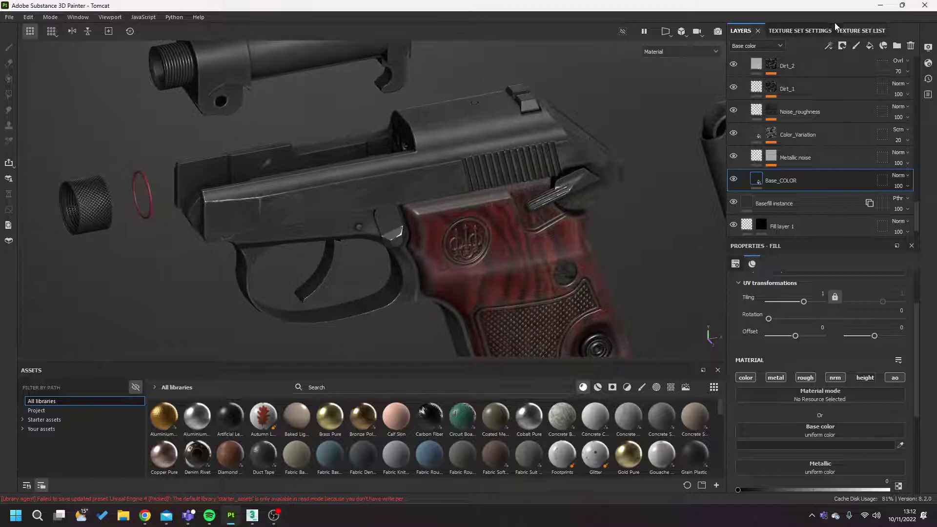
Step: Hide every texture set except TomcatUpper and inspect the isolated slide, barrel and threaded sleeve
{"action": "left_click", "coordinate": [855, 30]}
{"action": "left_click", "coordinate": [735, 76]}
{"action": "left_click", "coordinate": [734, 67]}
{"action": "left_click", "coordinate": [734, 58]}
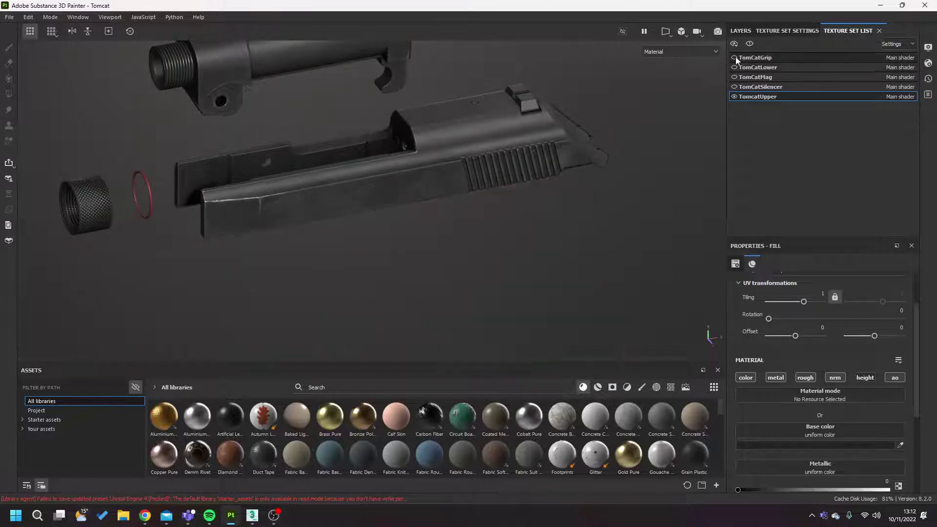
{"action": "key", "text": "f"}
{"action": "right_click_drag", "start_coordinate": [595, 142], "coordinate": [829, 229], "text": "alt"}
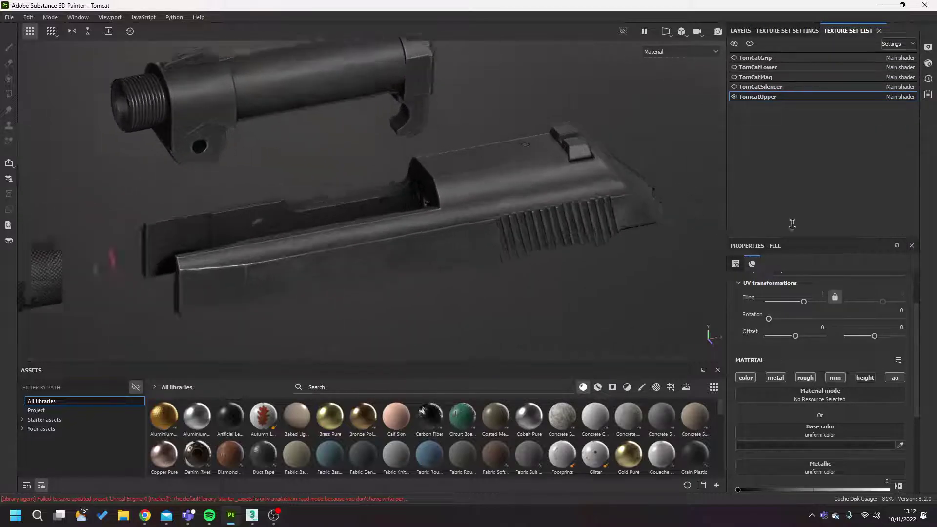
{"action": "middle_click_drag", "start_coordinate": [512, 191], "coordinate": [546, 168], "text": "alt"}
{"action": "left_click_drag", "start_coordinate": [546, 168], "coordinate": [550, 192], "text": "alt"}
{"action": "right_click_drag", "start_coordinate": [550, 192], "coordinate": [474, 150], "text": "alt"}
{"action": "left_click_drag", "start_coordinate": [474, 150], "coordinate": [532, 180], "text": "alt"}
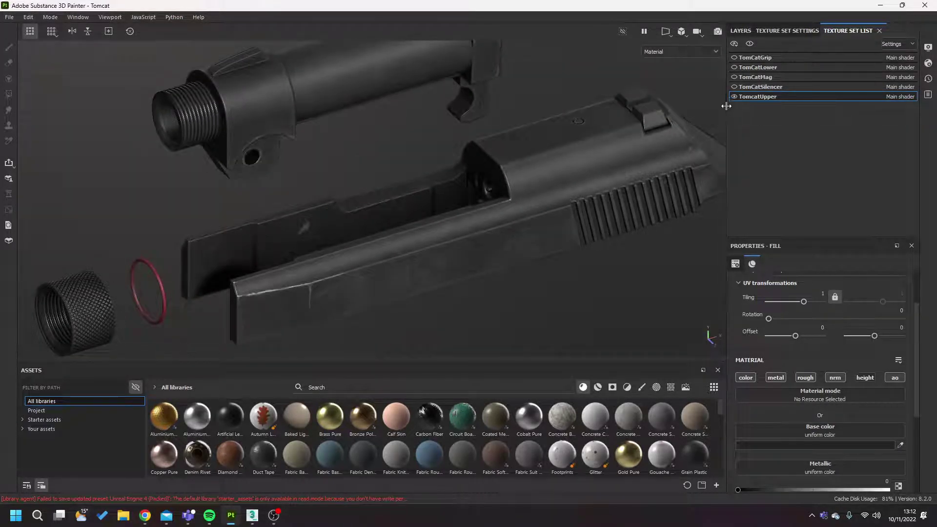
Step: Show the TomCatSilencer, TomCatMag, TomCatLower and TomCatGrip texture sets again, making TomCatGrip the active set
{"action": "left_click", "coordinate": [736, 87]}
{"action": "left_click", "coordinate": [735, 77]}
{"action": "left_click", "coordinate": [735, 67]}
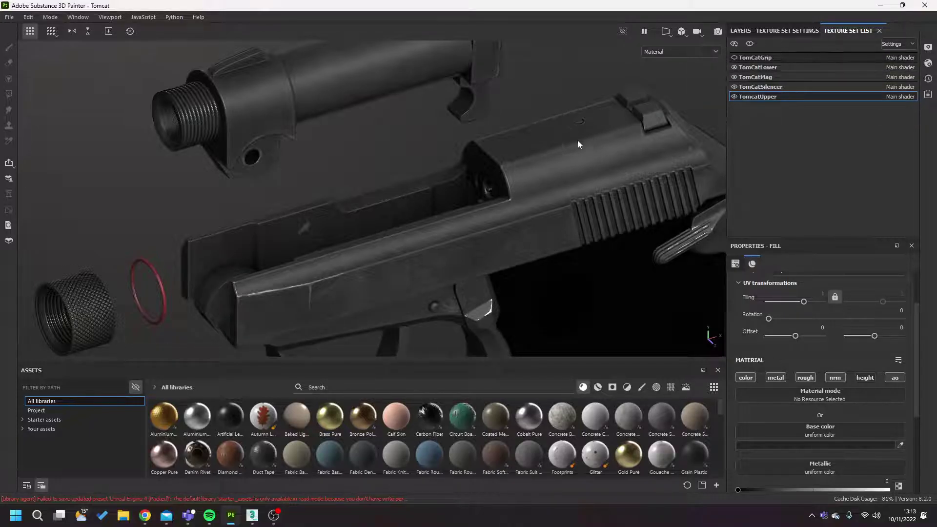
{"action": "middle_click_drag", "start_coordinate": [608, 145], "coordinate": [545, 145], "text": "alt"}
{"action": "left_click", "coordinate": [755, 58]}
{"action": "scroll", "coordinate": [693, 204], "scroll_direction": "down", "scroll_amount": 2}
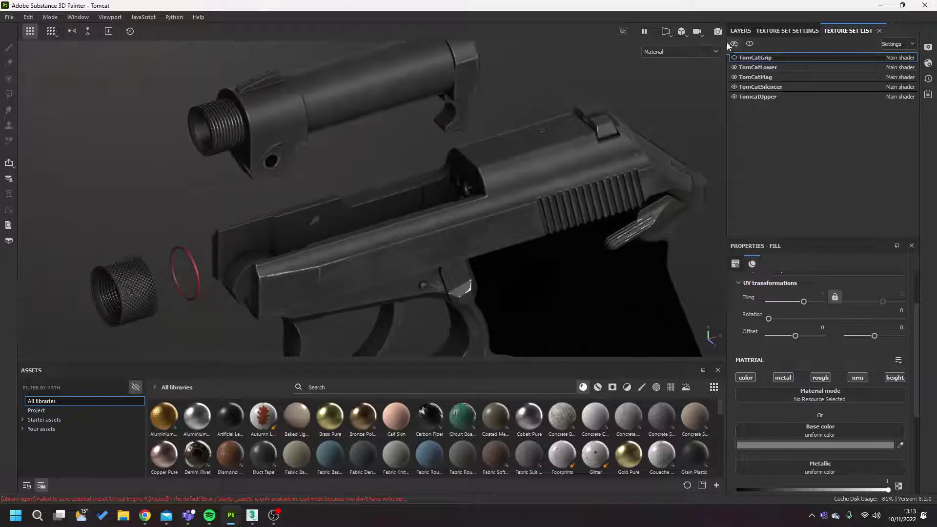
{"action": "left_click", "coordinate": [734, 58]}
Step: Review TomCatGrip's layer stack and the mesh maps in its texture set settings
{"action": "left_click", "coordinate": [739, 31]}
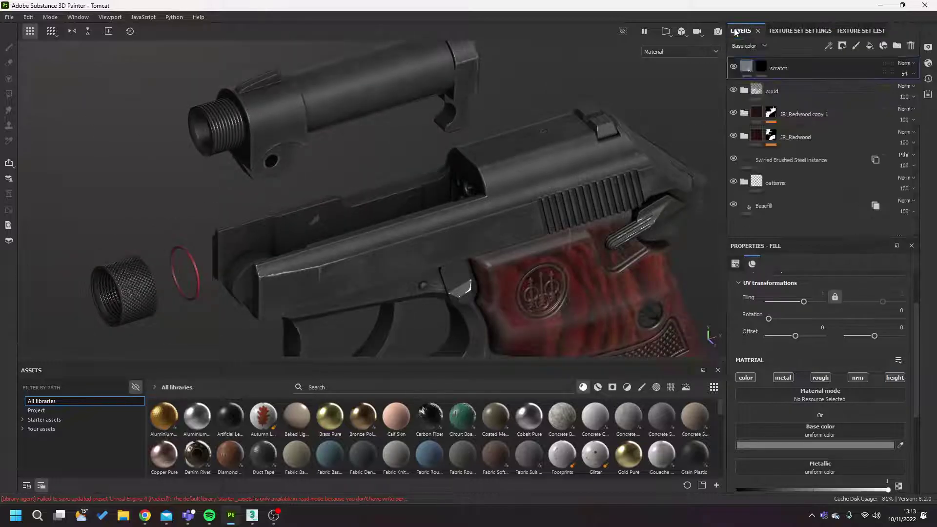
{"action": "left_click", "coordinate": [800, 31]}
{"action": "scroll", "coordinate": [821, 165], "scroll_direction": "down", "scroll_amount": 5}
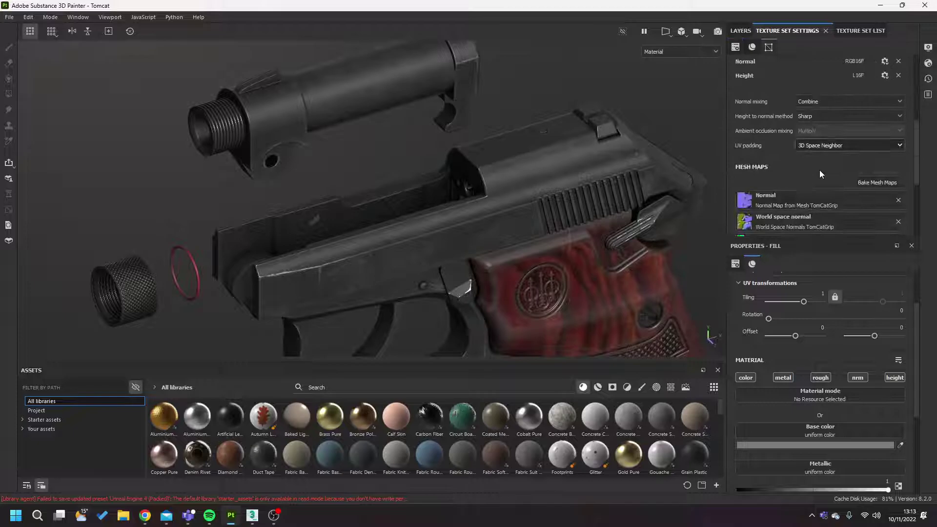
Step: Open the mesh map baking settings and review TomCatGrip's ambient occlusion parameters, leaving Self Occlusion set to Always
{"action": "left_click", "coordinate": [881, 154]}
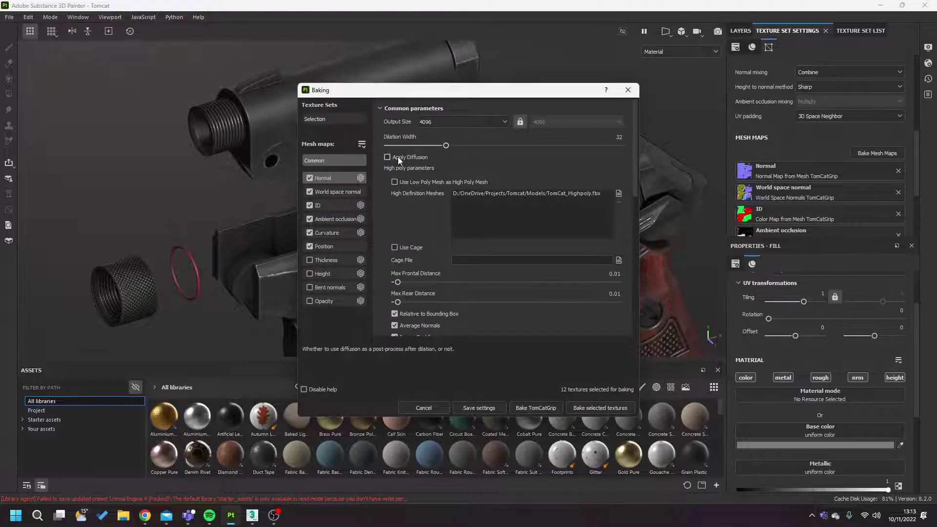
{"action": "left_click_drag", "start_coordinate": [461, 92], "coordinate": [656, 66]}
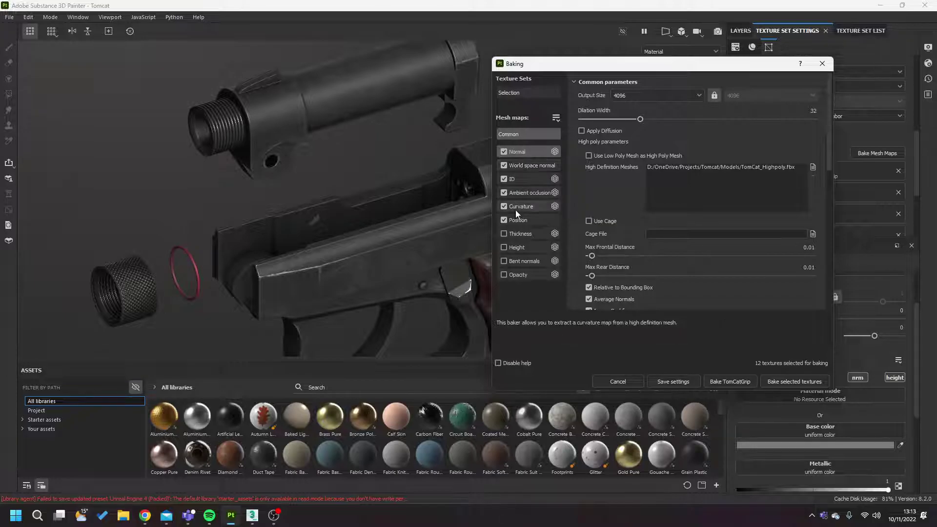
{"action": "left_click", "coordinate": [523, 192]}
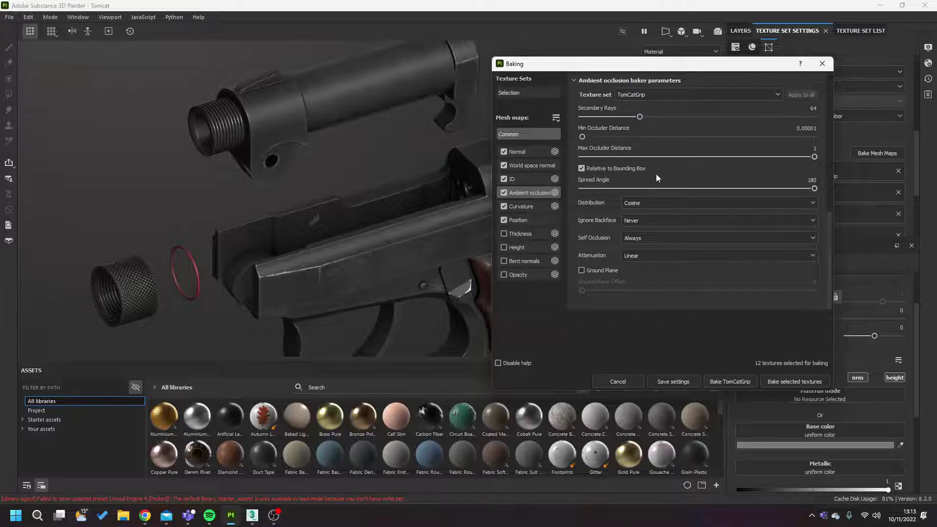
{"action": "left_click", "coordinate": [649, 239]}
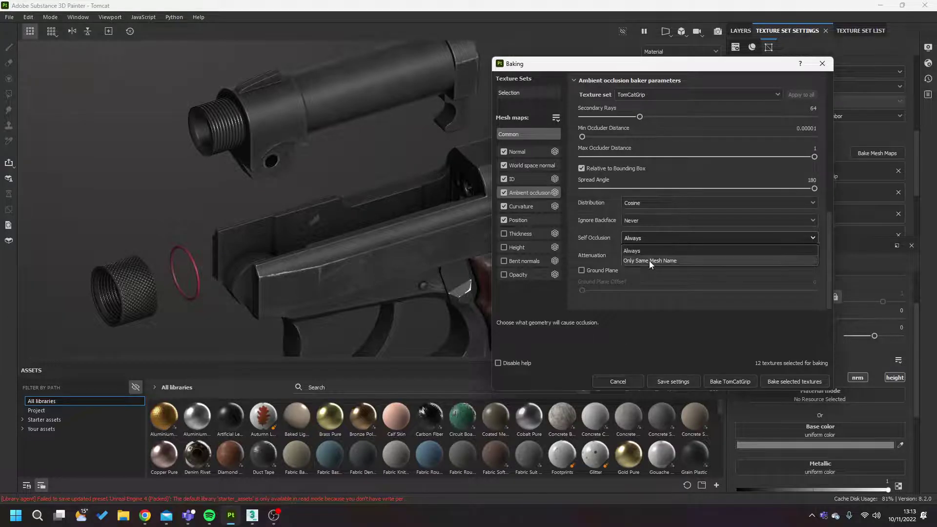
{"action": "left_click", "coordinate": [649, 250]}
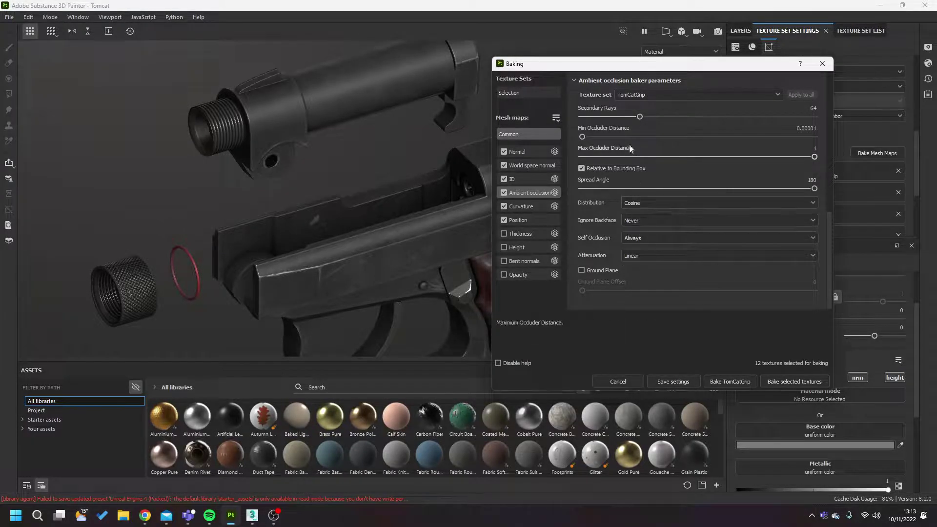
{"action": "left_click", "coordinate": [655, 95]}
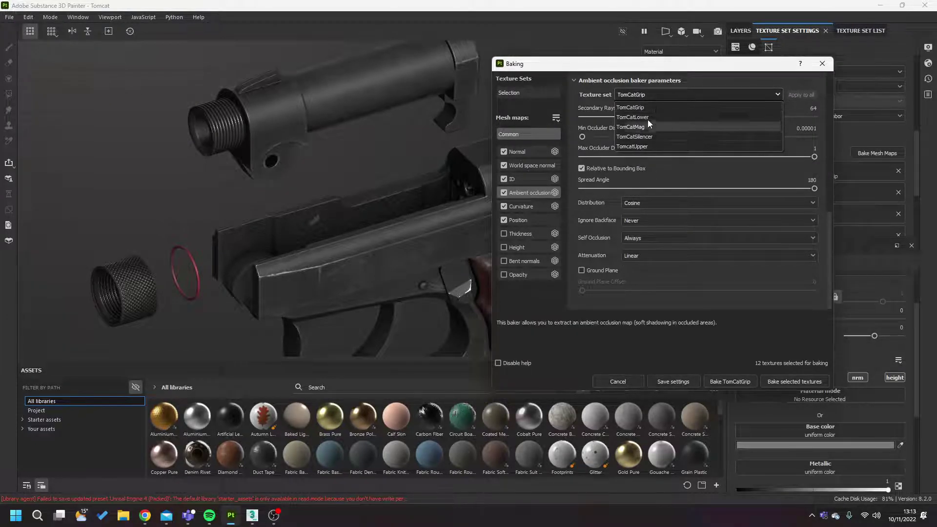
{"action": "left_click", "coordinate": [654, 99]}
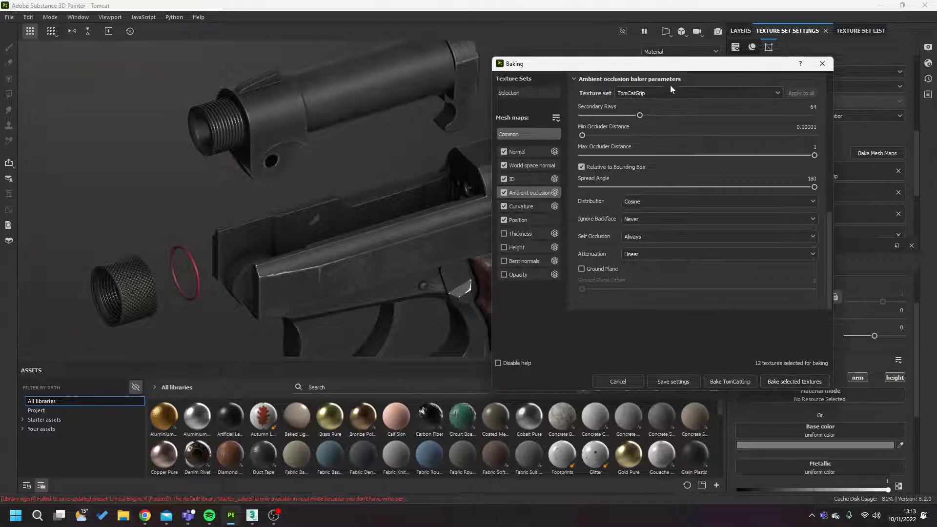
Step: Exclude TomCatSilencer from the bake selection, review the normal and common parameters, and close the baking settings without baking or saving
{"action": "left_click", "coordinate": [526, 135]}
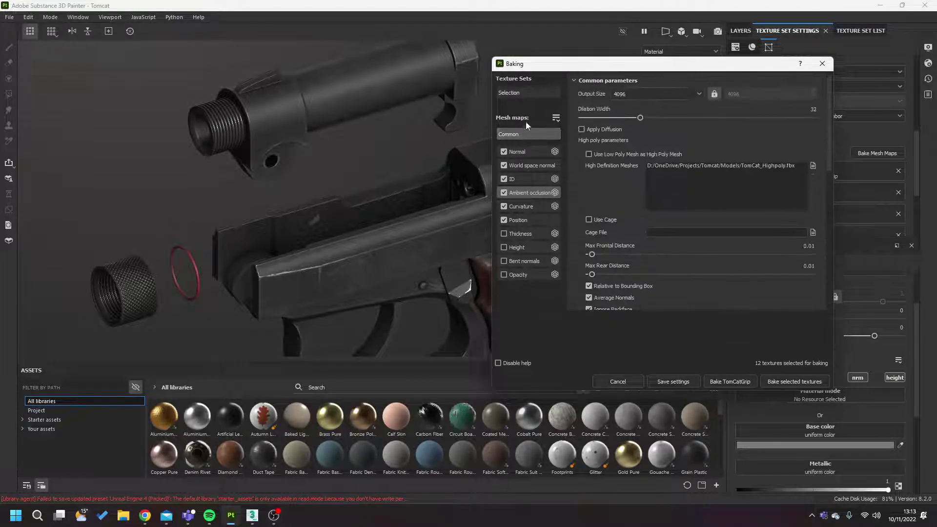
{"action": "left_click", "coordinate": [524, 92]}
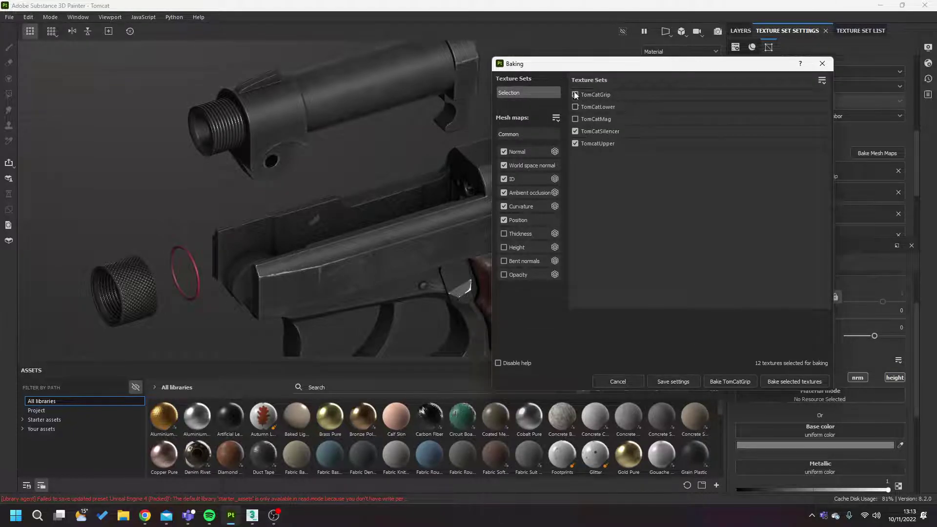
{"action": "left_click", "coordinate": [575, 131]}
{"action": "left_click", "coordinate": [537, 153]}
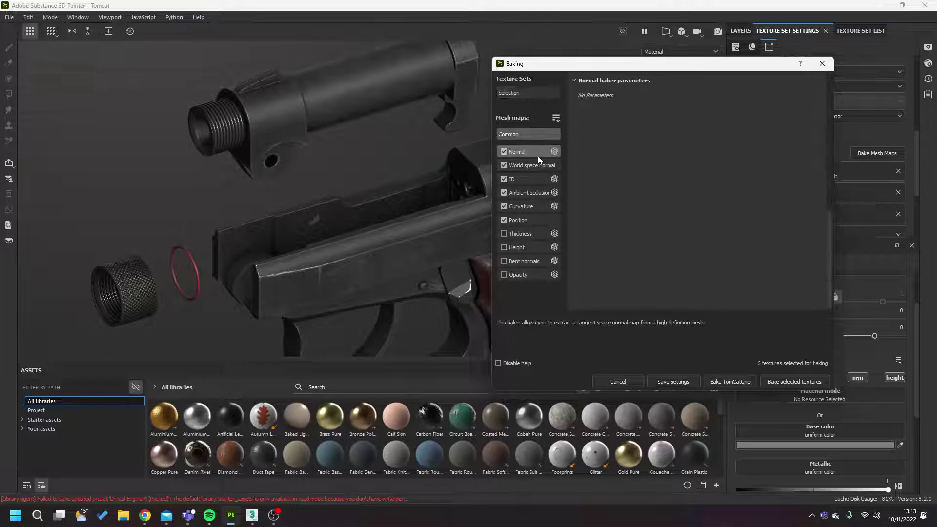
{"action": "left_click", "coordinate": [520, 133]}
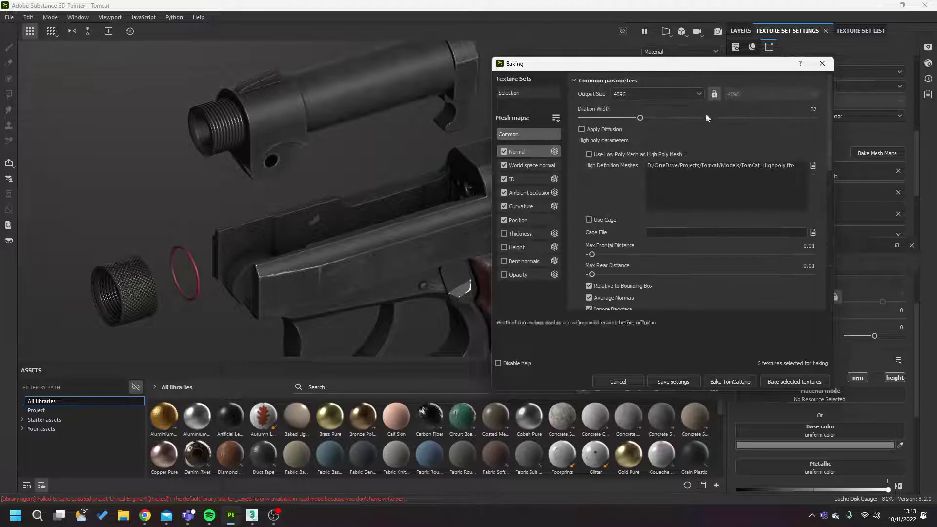
{"action": "left_click", "coordinate": [822, 64]}
Step: Make TomcatUpper the active texture set and go through its layer stack to the GM_GUN_COAT folder
{"action": "left_click", "coordinate": [741, 30]}
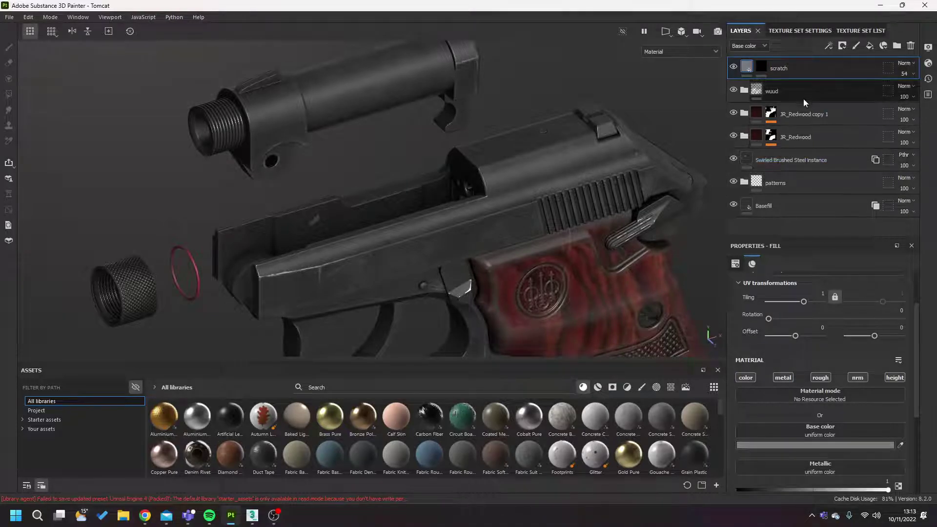
{"action": "left_click", "coordinate": [859, 31]}
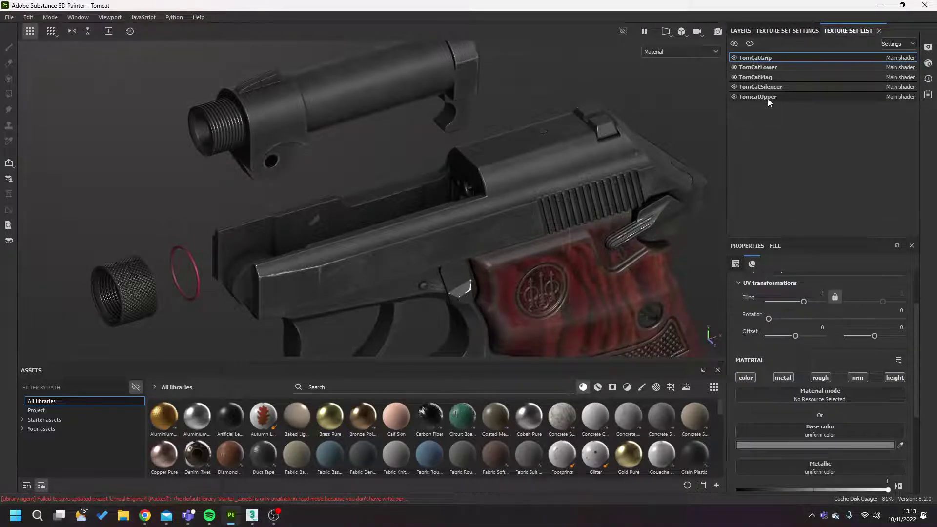
{"action": "left_click", "coordinate": [747, 29]}
{"action": "scroll", "coordinate": [803, 135], "scroll_direction": "down", "scroll_amount": 5}
{"action": "scroll", "coordinate": [804, 165], "scroll_direction": "down", "scroll_amount": 1}
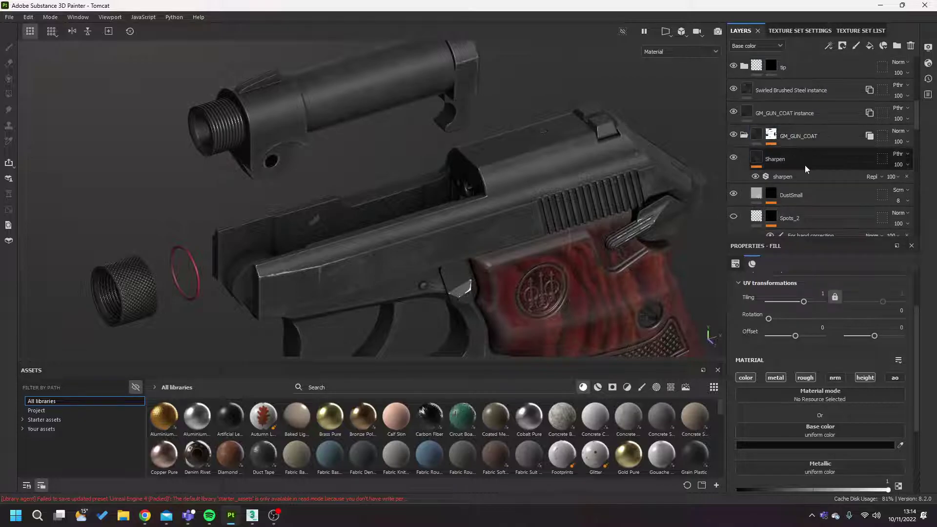
Step: Examine the contents of the GM_GUN_COAT folder in TomcatUpper and compare them with the gun coat on the slide and frame
{"action": "left_click", "coordinate": [804, 165]}
{"action": "scroll", "coordinate": [810, 163], "scroll_direction": "down", "scroll_amount": 2}
{"action": "scroll", "coordinate": [809, 163], "scroll_direction": "up", "scroll_amount": 2}
{"action": "left_click", "coordinate": [744, 105]}
{"action": "left_click", "coordinate": [745, 150]}
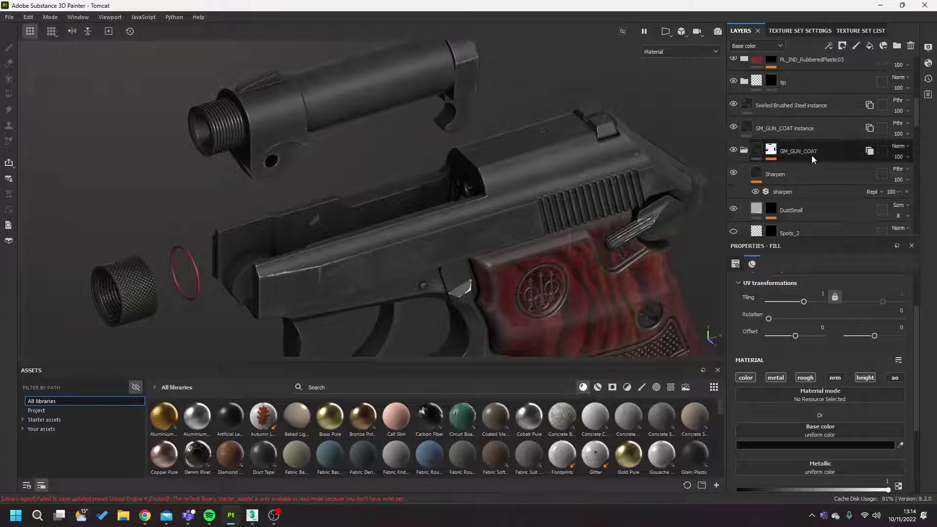
{"action": "scroll", "coordinate": [824, 156], "scroll_direction": "down", "scroll_amount": 3}
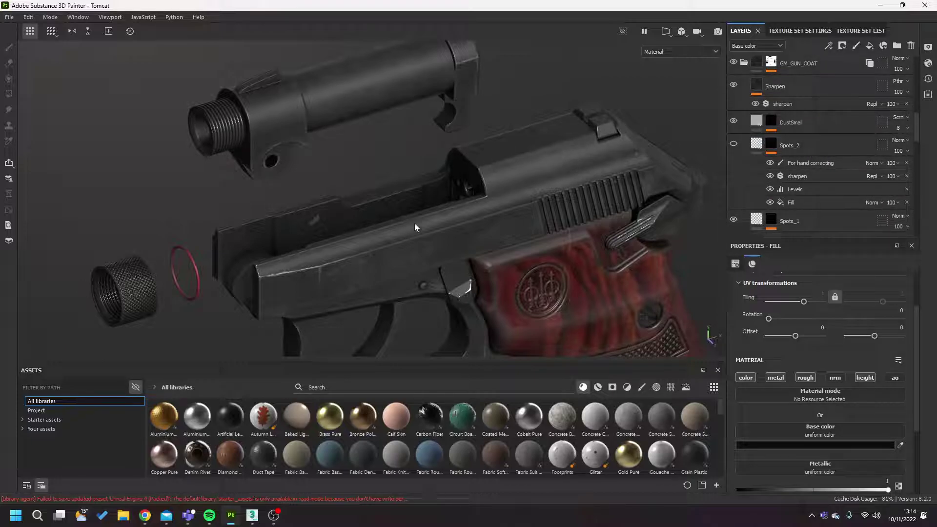
{"action": "middle_click_drag", "start_coordinate": [370, 224], "coordinate": [372, 178], "text": "alt"}
{"action": "left_click_drag", "start_coordinate": [372, 178], "coordinate": [420, 233], "text": "alt"}
{"action": "middle_click_drag", "start_coordinate": [447, 250], "coordinate": [407, 194], "text": "alt"}
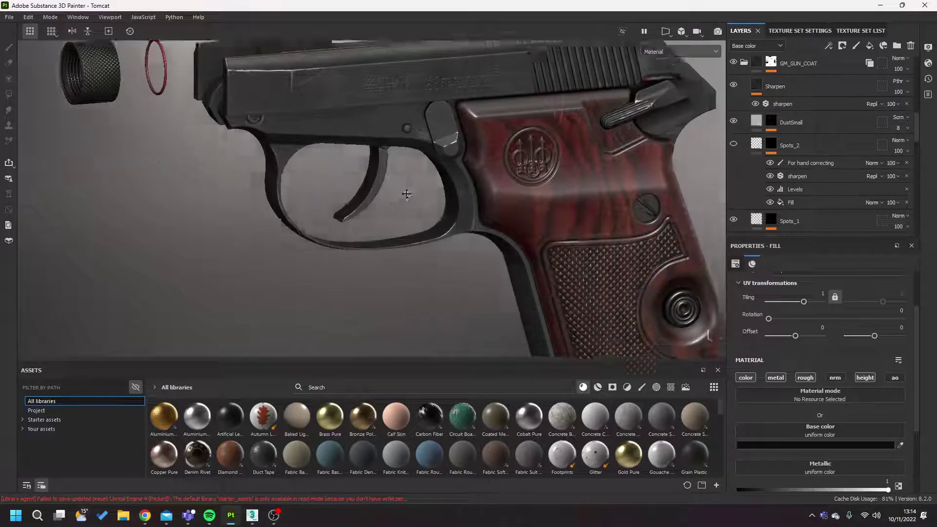
{"action": "left_click_drag", "start_coordinate": [407, 194], "coordinate": [570, 142], "text": "alt"}
Step: Set the base color of the Base_COLOR fill layer inside GM_GUN_COAT to light blue
{"action": "scroll", "coordinate": [801, 171], "scroll_direction": "down", "scroll_amount": 5}
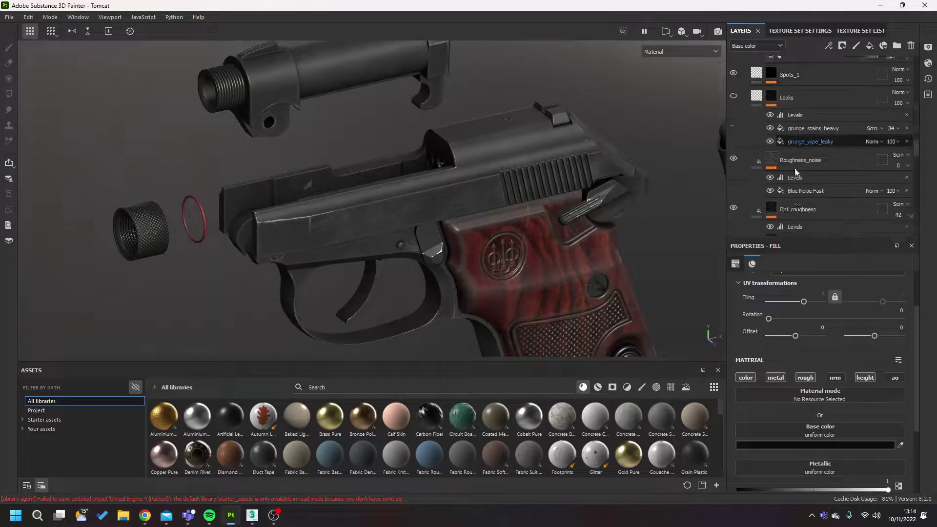
{"action": "scroll", "coordinate": [772, 175], "scroll_direction": "down", "scroll_amount": 6}
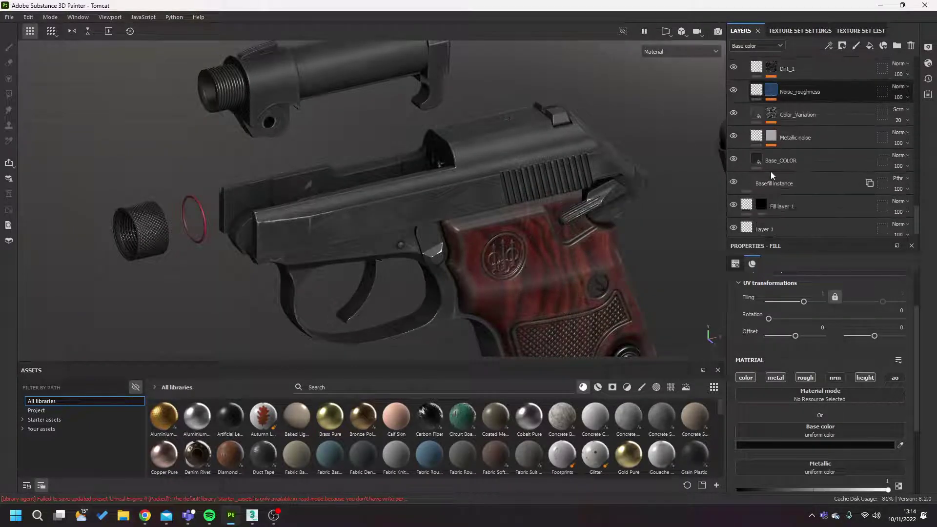
{"action": "left_click", "coordinate": [782, 161]}
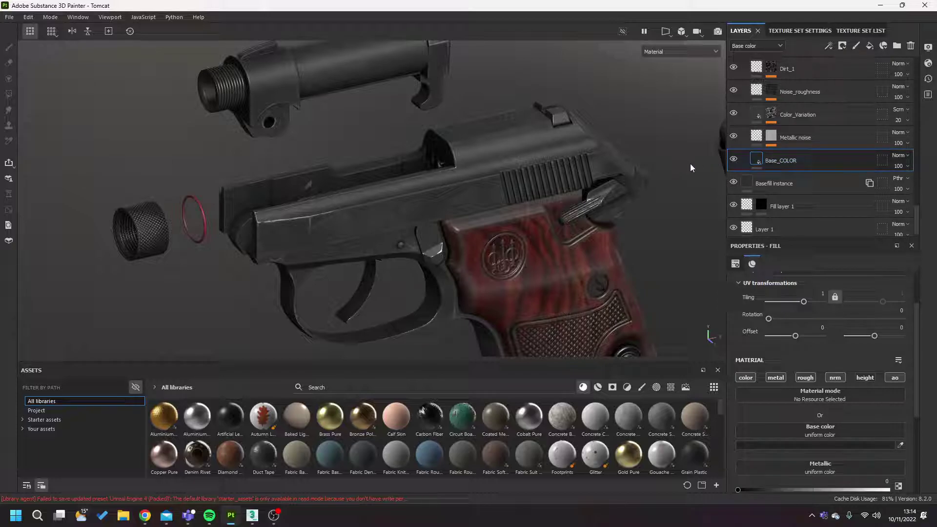
{"action": "middle_click_drag", "start_coordinate": [542, 211], "coordinate": [550, 195], "text": "alt"}
{"action": "right_click_drag", "start_coordinate": [549, 194], "coordinate": [610, 220], "text": "shift"}
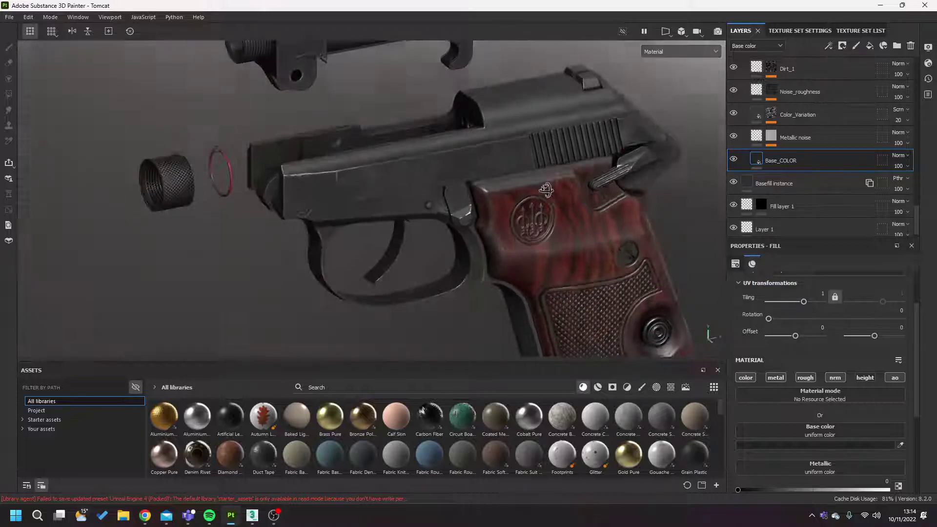
{"action": "scroll", "coordinate": [447, 223], "scroll_direction": "up", "scroll_amount": 3}
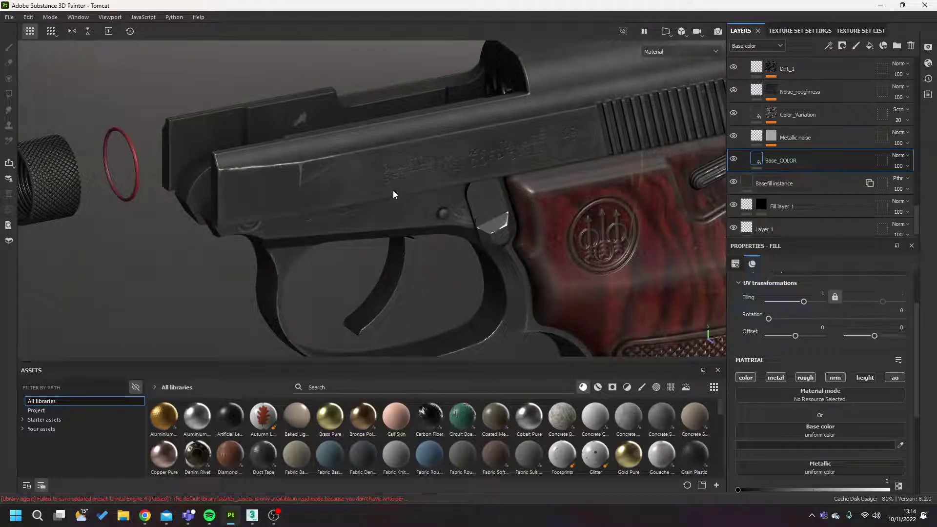
{"action": "left_click_drag", "start_coordinate": [386, 210], "coordinate": [390, 222], "text": "alt"}
{"action": "middle_click_drag", "start_coordinate": [550, 229], "coordinate": [520, 197], "text": "alt"}
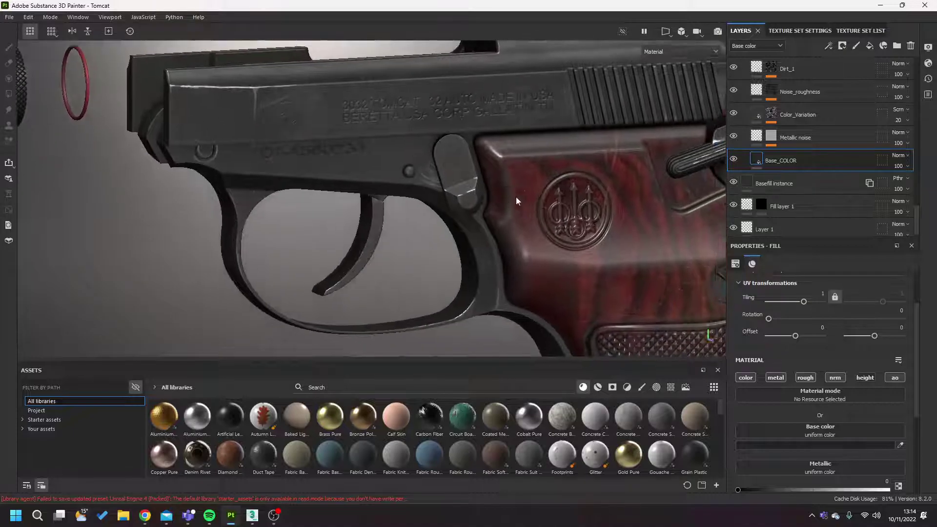
{"action": "scroll", "coordinate": [519, 197], "scroll_direction": "down", "scroll_amount": 3}
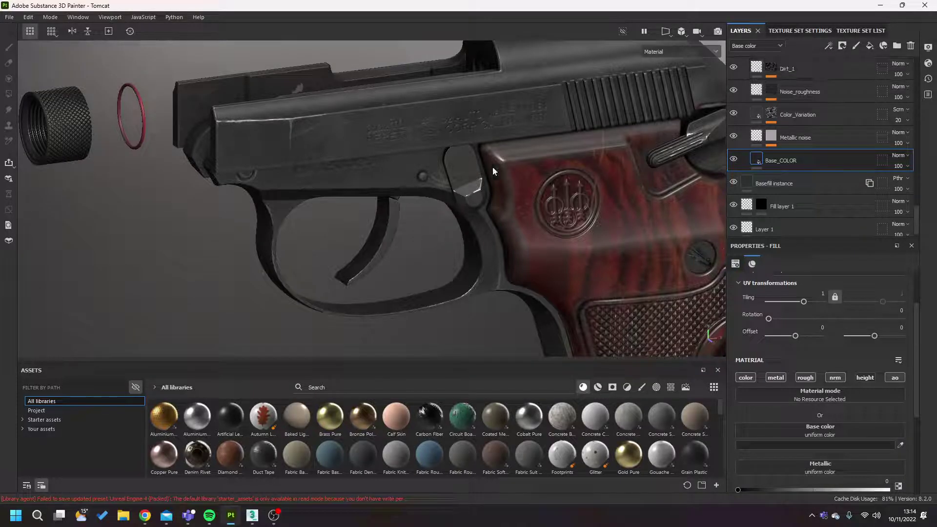
{"action": "middle_click_drag", "start_coordinate": [554, 154], "coordinate": [563, 192], "text": "alt"}
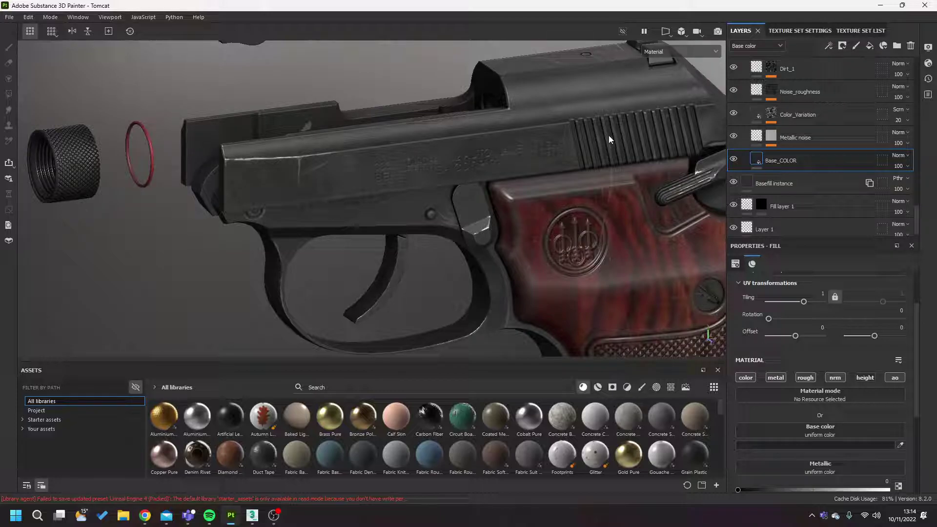
{"action": "scroll", "coordinate": [803, 161], "scroll_direction": "up", "scroll_amount": 1}
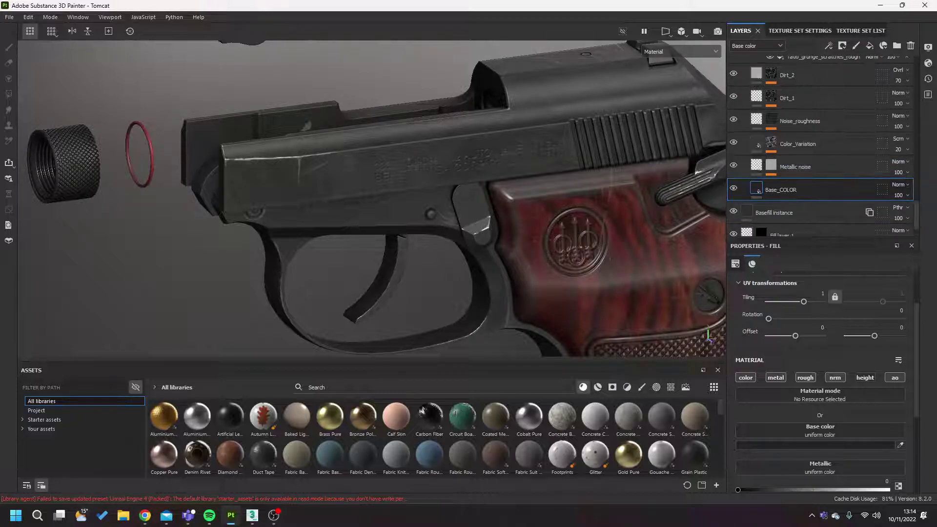
{"action": "left_click", "coordinate": [799, 444]}
{"action": "left_click", "coordinate": [711, 370]}
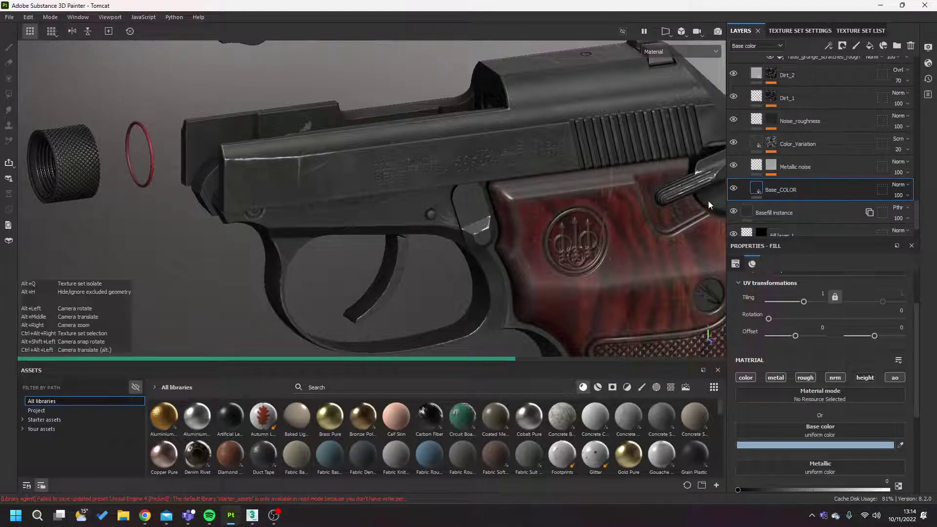
Step: Inspect the recolored gun coat across the slide, barrel, frame and magazine
{"action": "scroll", "coordinate": [805, 149], "scroll_direction": "up", "scroll_amount": 1}
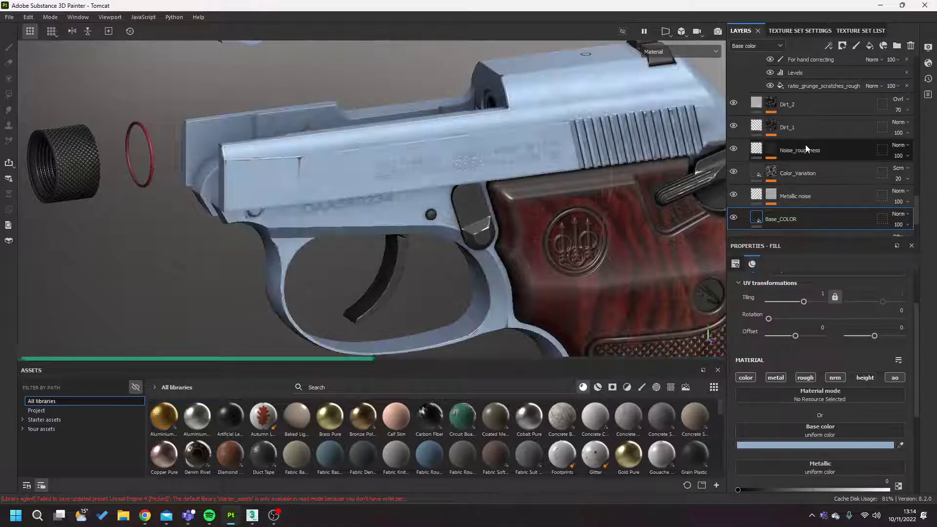
{"action": "scroll", "coordinate": [806, 145], "scroll_direction": "up", "scroll_amount": 3}
{"action": "middle_click_drag", "start_coordinate": [427, 131], "coordinate": [254, 147], "text": "alt"}
{"action": "right_click_drag", "start_coordinate": [254, 146], "coordinate": [234, 116], "text": "alt"}
{"action": "left_click_drag", "start_coordinate": [234, 116], "coordinate": [596, 197], "text": "alt"}
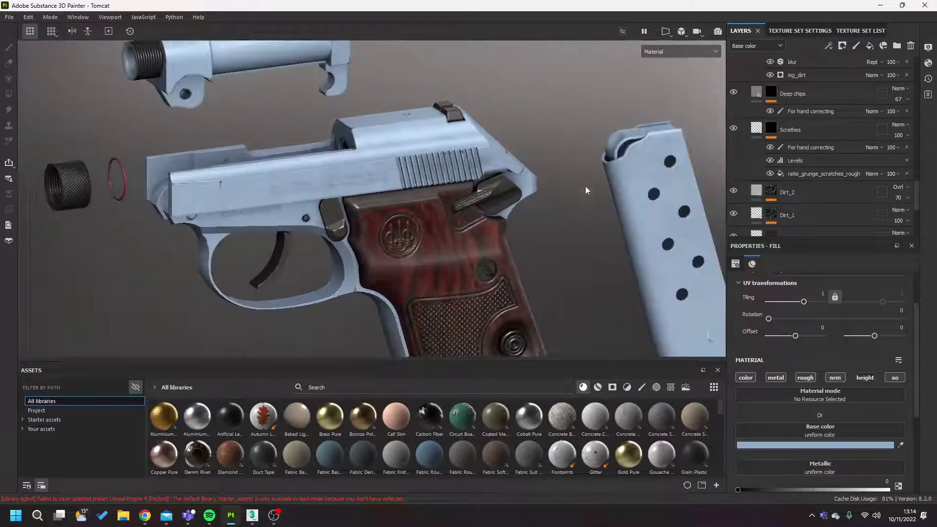
Step: Make TomCatMag the active texture set and review its instanced layers, including the GM_GUN_COAT instance
{"action": "left_click", "coordinate": [860, 31]}
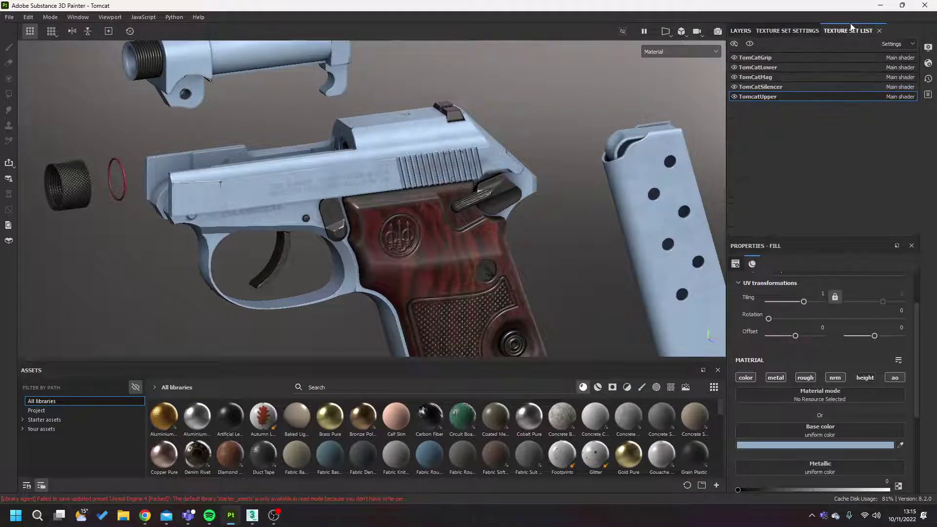
{"action": "left_click", "coordinate": [806, 31]}
{"action": "left_click", "coordinate": [854, 31]}
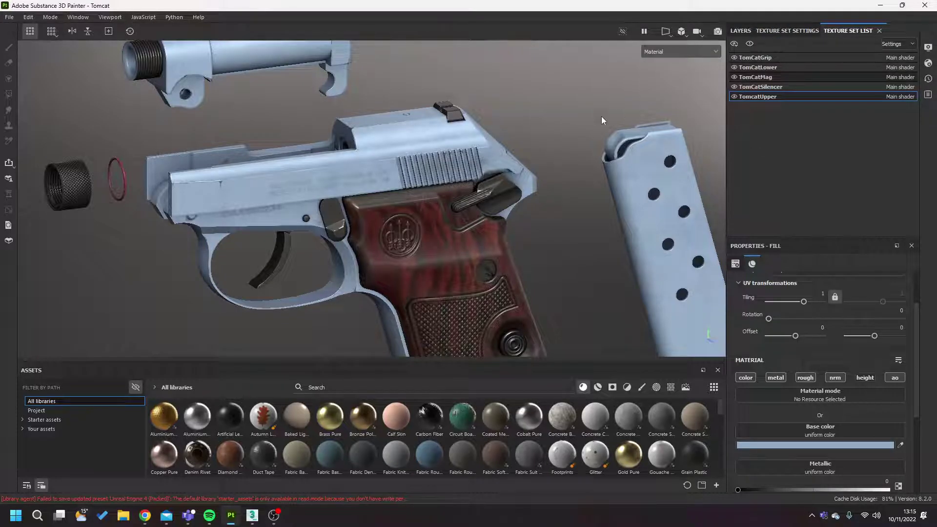
{"action": "left_click", "coordinate": [755, 57]}
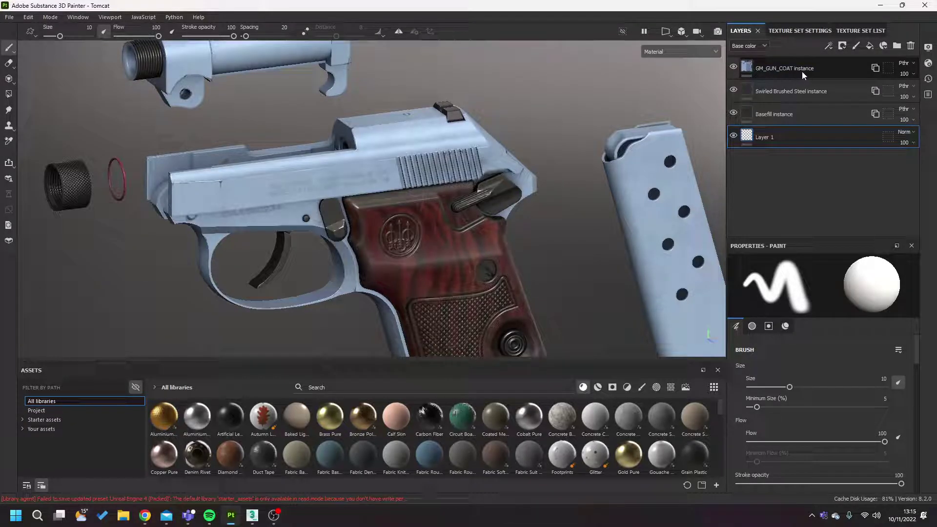
Step: Switch back to the TomcatUpper texture set and locate the source GM_GUN_COAT folder and its instance in the layer stack
{"action": "left_click", "coordinate": [857, 30]}
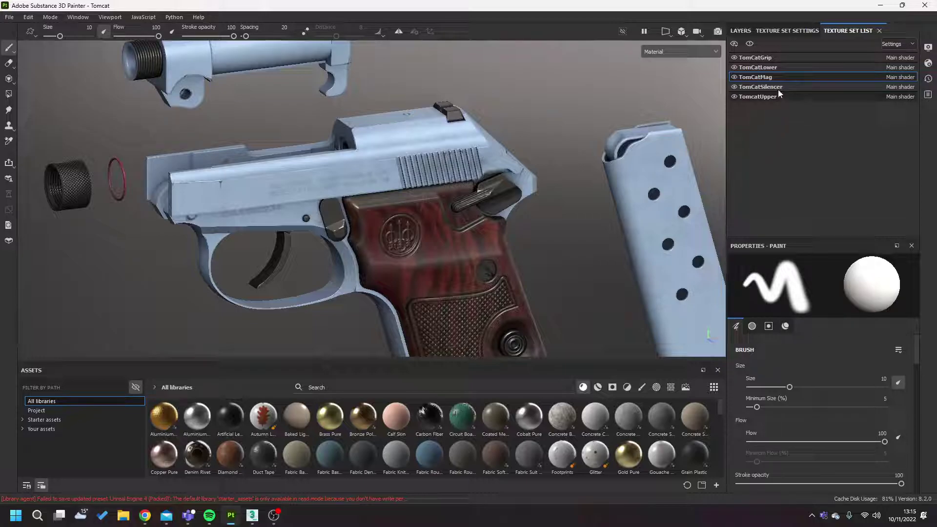
{"action": "left_click", "coordinate": [741, 30]}
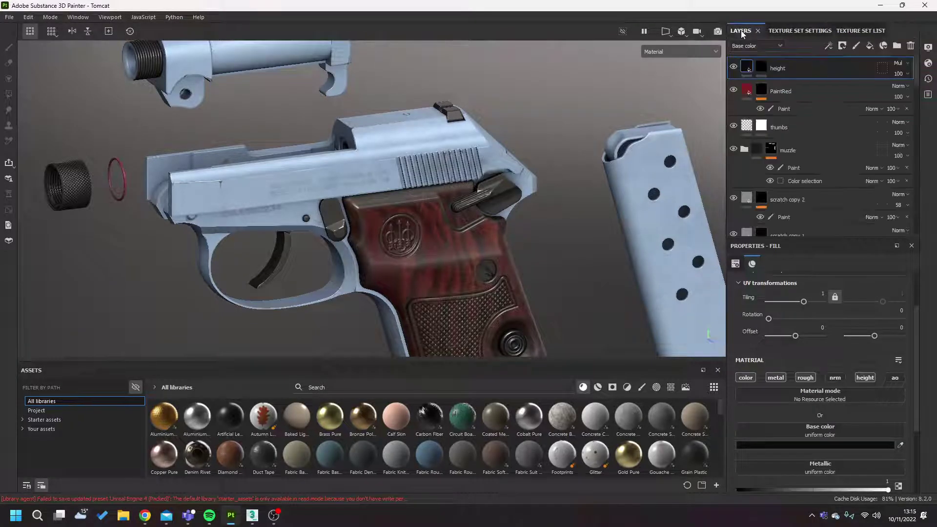
{"action": "scroll", "coordinate": [815, 155], "scroll_direction": "down", "scroll_amount": 3}
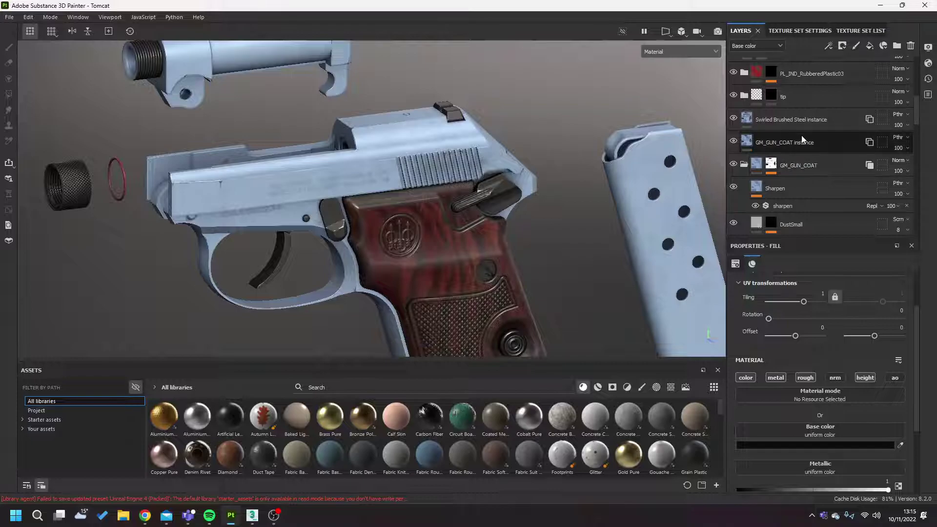
Step: Check the options for instantiating the GM_GUN_COAT folder across texture sets
{"action": "right_click", "coordinate": [793, 165]}
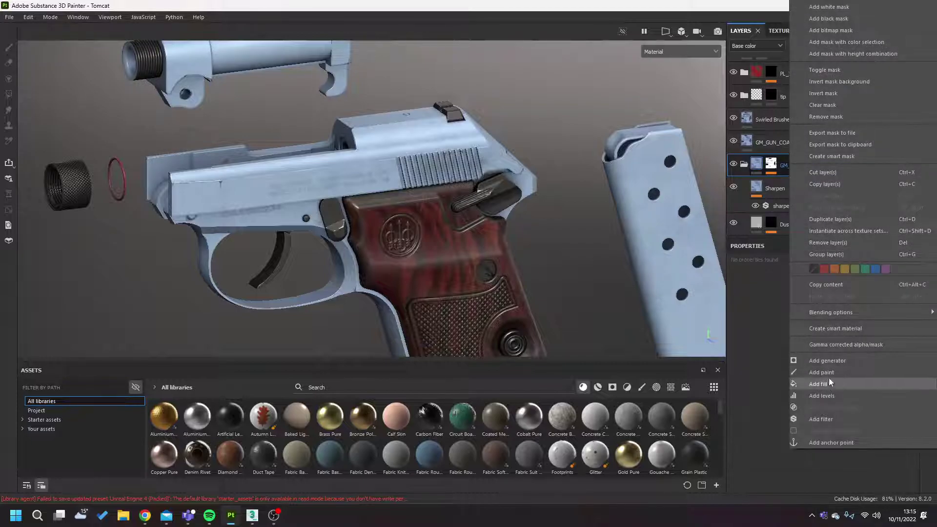
{"action": "mouse_move", "coordinate": [843, 304]}
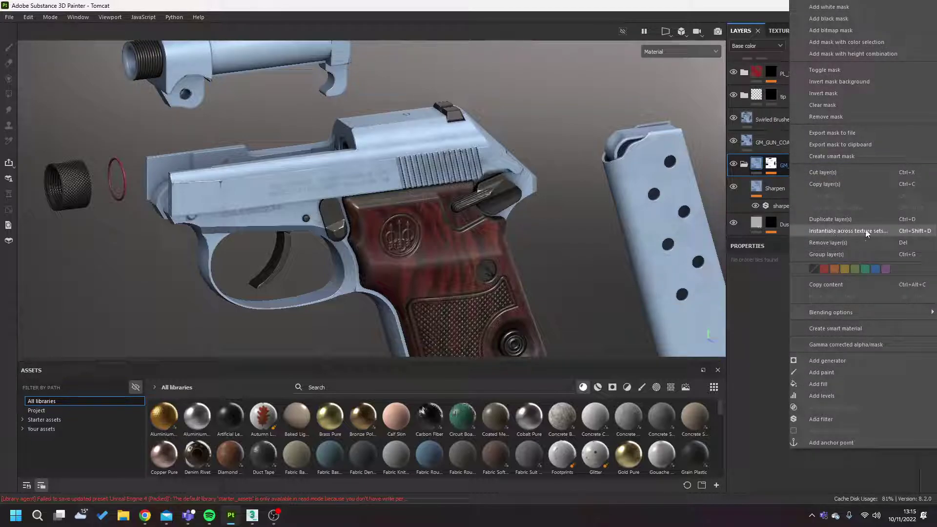
{"action": "left_click", "coordinate": [833, 231]}
{"action": "left_click", "coordinate": [402, 246]}
{"action": "left_click", "coordinate": [440, 332]}
Step: Make TomCatMag the active texture set and locate its GM_GUN_COAT instance layer and the magazine it covers
{"action": "left_click", "coordinate": [854, 30]}
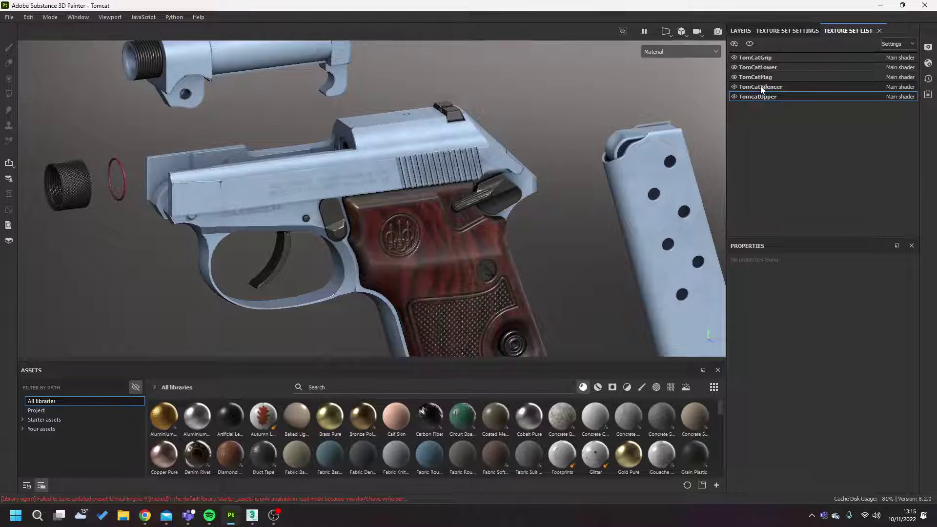
{"action": "left_click", "coordinate": [758, 78]}
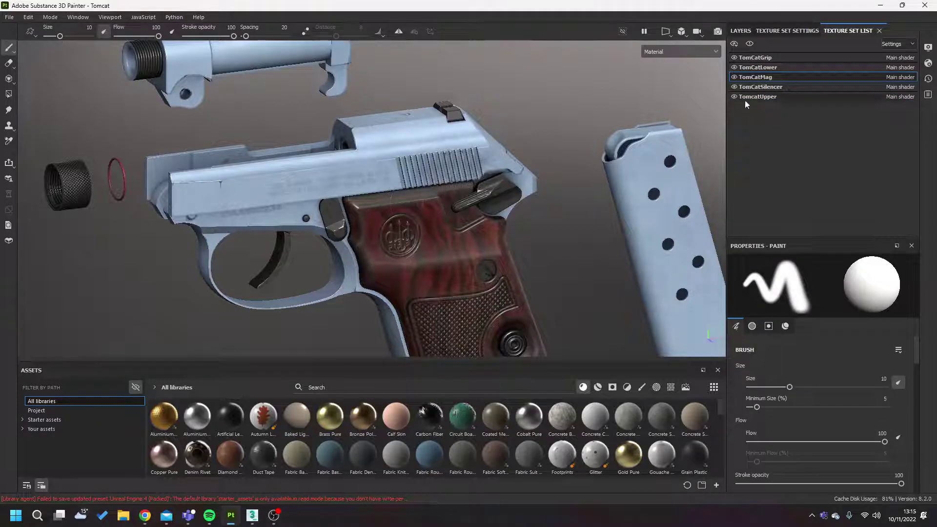
{"action": "left_click", "coordinate": [740, 30]}
{"action": "left_click", "coordinate": [757, 72]}
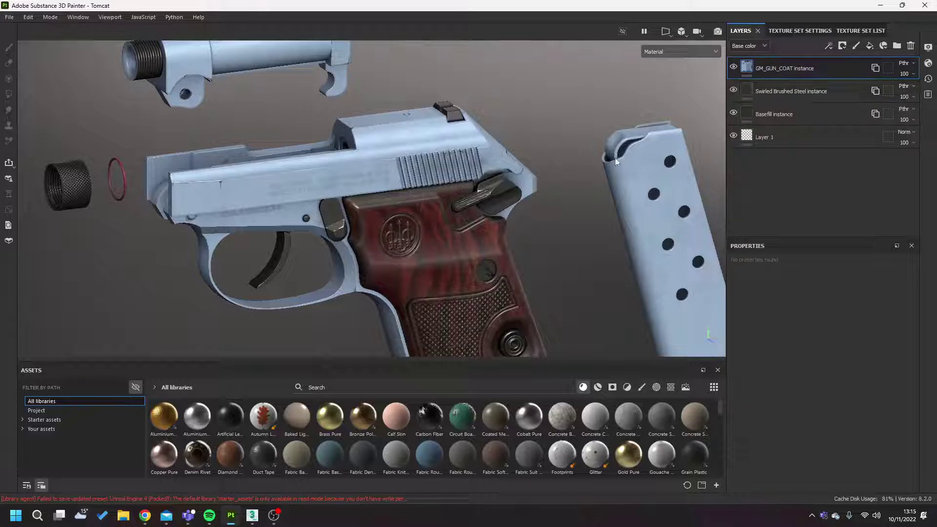
{"action": "middle_click_drag", "start_coordinate": [624, 159], "coordinate": [454, 155], "text": "alt"}
{"action": "scroll", "coordinate": [454, 155], "scroll_direction": "up", "scroll_amount": 1}
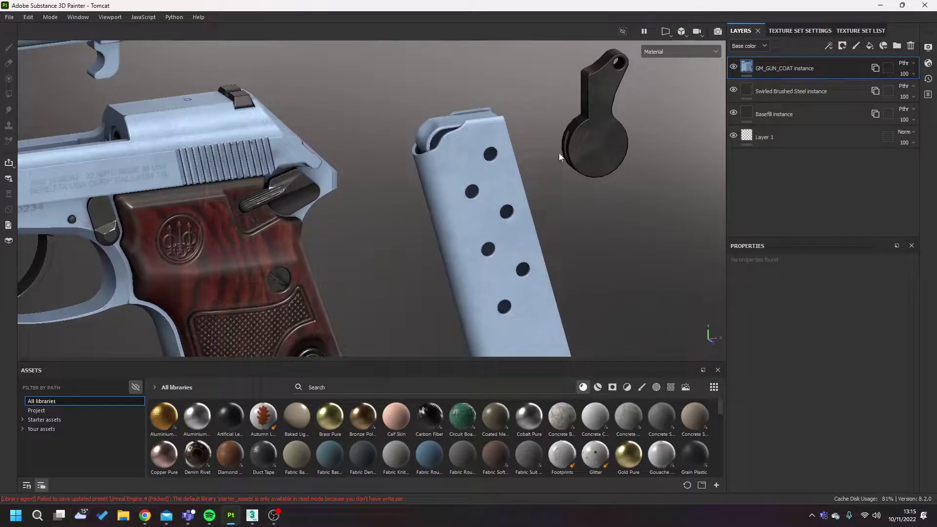
Step: Add a roughness-only fill layer above the magazine's GM_GUN_COAT instance, raise its roughness and give it a black mask
{"action": "left_click", "coordinate": [856, 45]}
{"action": "key", "text": "ctrl+z"}
{"action": "left_click", "coordinate": [869, 46]}
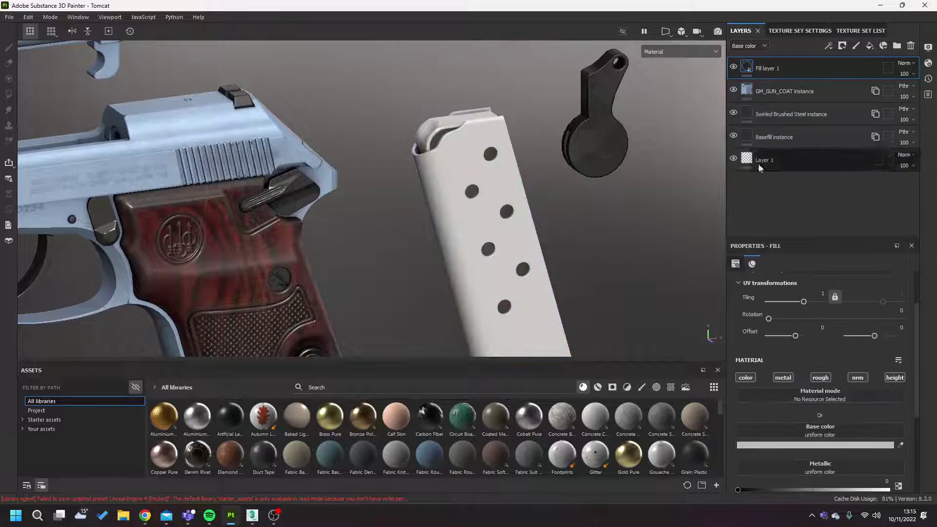
{"action": "left_click", "coordinate": [818, 378], "text": "ctrl"}
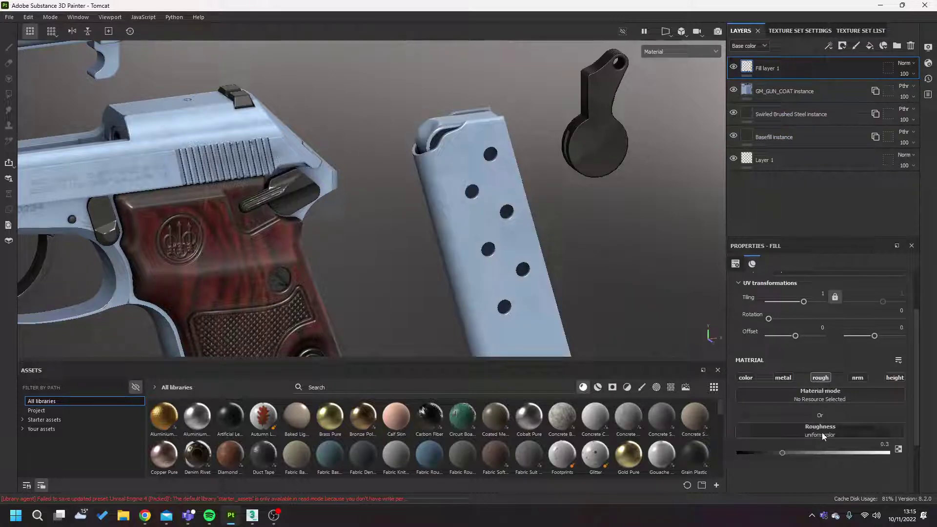
{"action": "left_click", "coordinate": [824, 453]}
{"action": "right_click", "coordinate": [797, 71]}
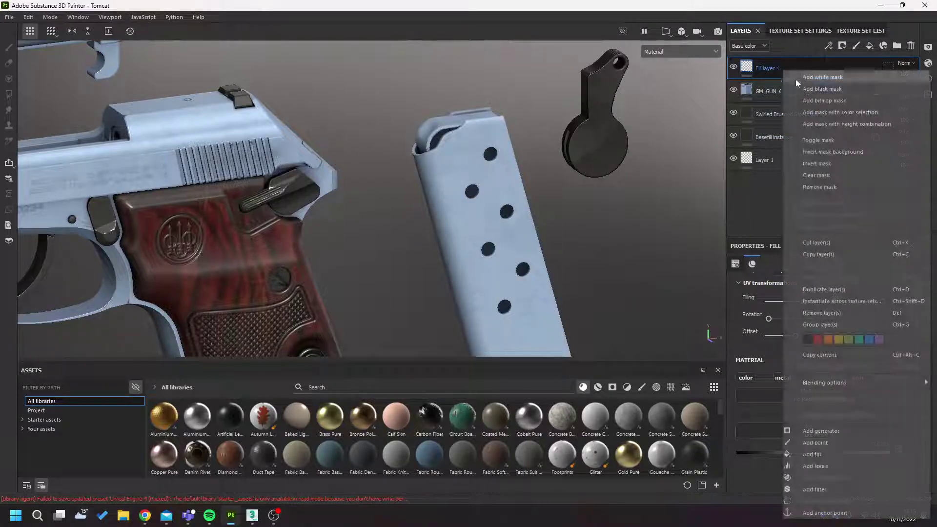
{"action": "left_click", "coordinate": [833, 90]}
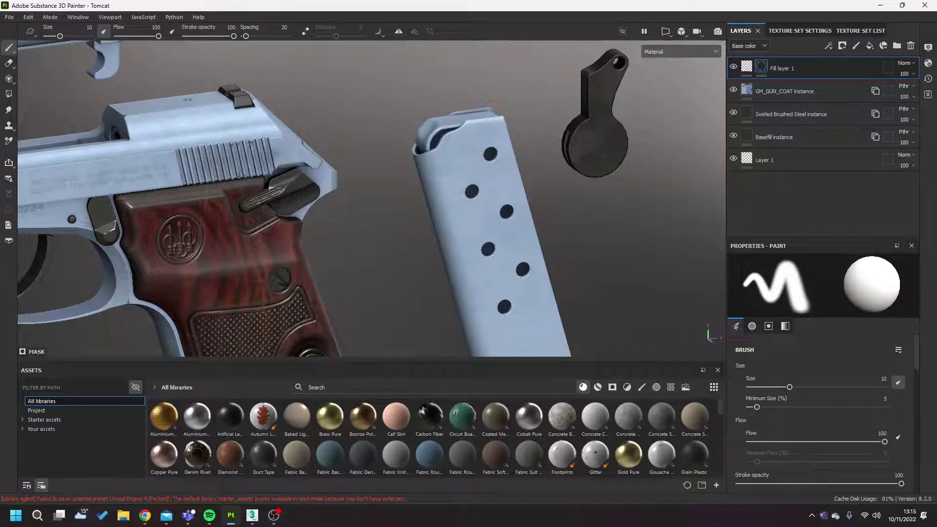
Step: Try painting roughness strokes through the mask on the magazine's side, reducing the brush size to 3.17, and undo the strokes
{"action": "left_click_drag", "start_coordinate": [541, 197], "coordinate": [479, 148], "text": "alt"}
{"action": "right_click_drag", "start_coordinate": [479, 148], "coordinate": [540, 184], "text": "alt"}
{"action": "left_click_drag", "start_coordinate": [540, 184], "coordinate": [547, 153], "text": "alt"}
{"action": "left_click_drag", "start_coordinate": [449, 129], "coordinate": [451, 205]}
{"action": "right_click_drag", "start_coordinate": [461, 176], "coordinate": [431, 173], "text": "ctrl"}
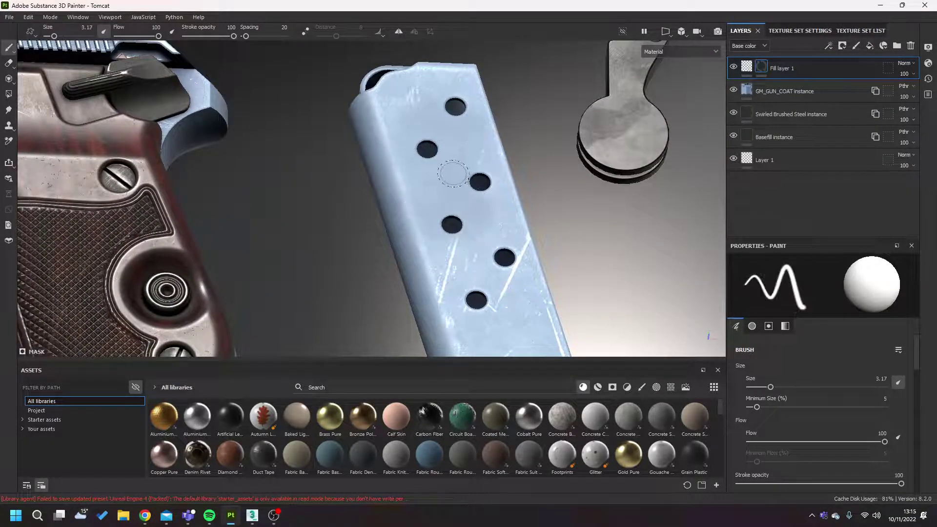
{"action": "key", "text": "ctrl+z"}
{"action": "left_click_drag", "start_coordinate": [431, 171], "coordinate": [486, 236]}
{"action": "right_click_drag", "start_coordinate": [487, 236], "coordinate": [442, 148], "text": "alt"}
{"action": "key", "text": "ctrl+z"}
Step: Switch to the TomcatUpper texture set and add a paint layer above Sharpen inside the GM_GUN_COAT folder
{"action": "left_click", "coordinate": [860, 30]}
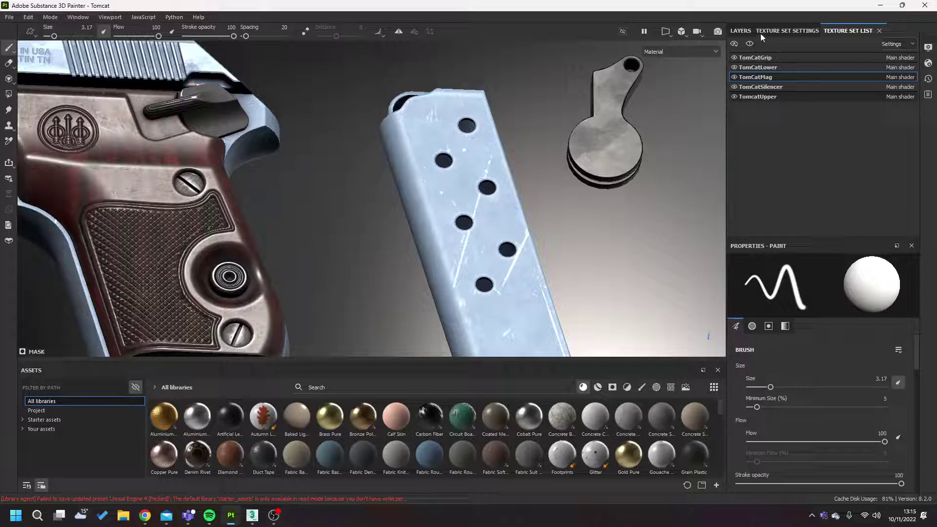
{"action": "left_click", "coordinate": [764, 96]}
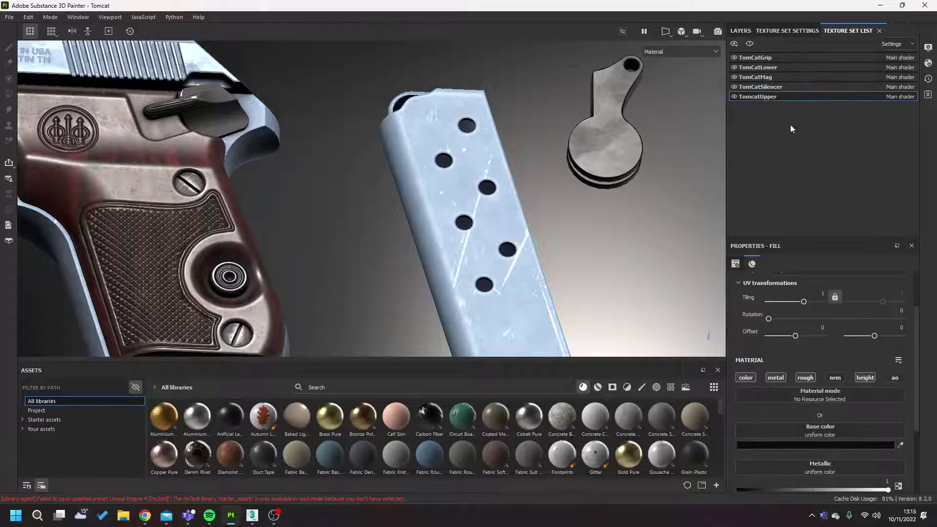
{"action": "left_click", "coordinate": [742, 31]}
{"action": "scroll", "coordinate": [824, 165], "scroll_direction": "down", "scroll_amount": 4}
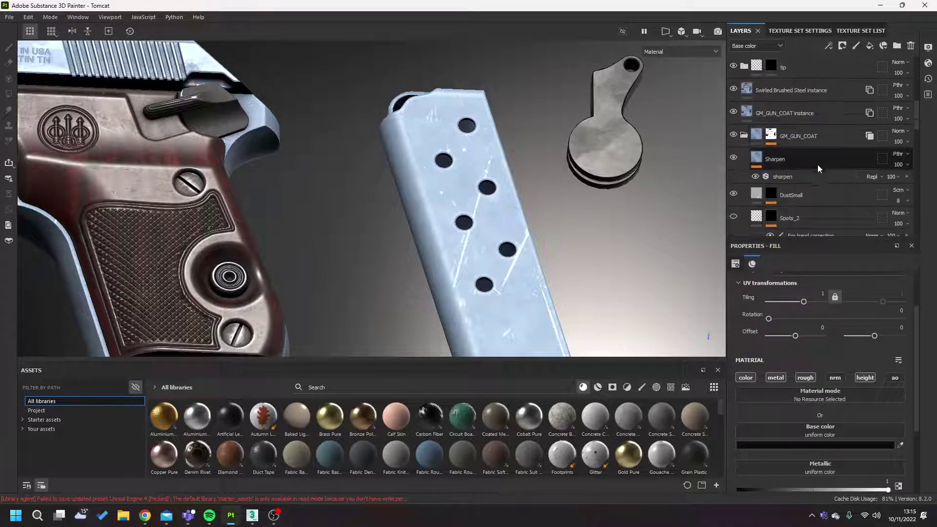
{"action": "left_click", "coordinate": [790, 154]}
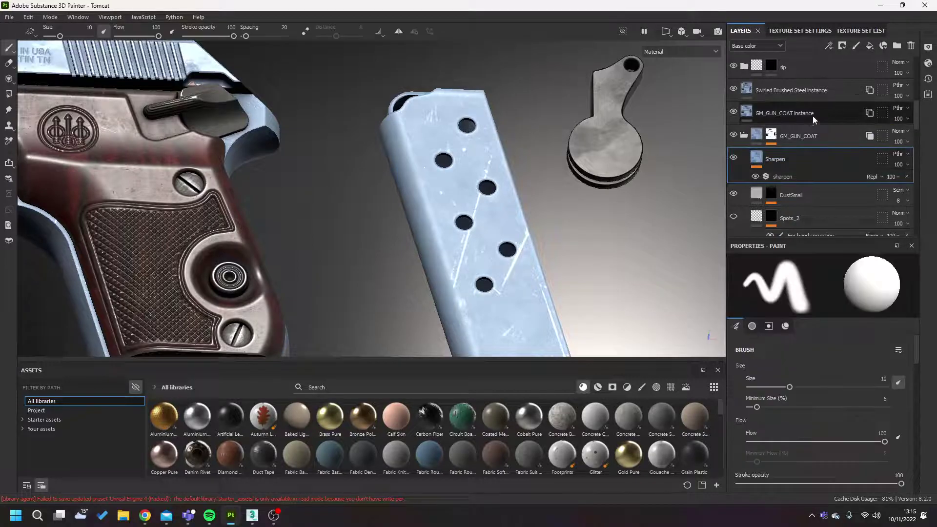
{"action": "left_click", "coordinate": [856, 46]}
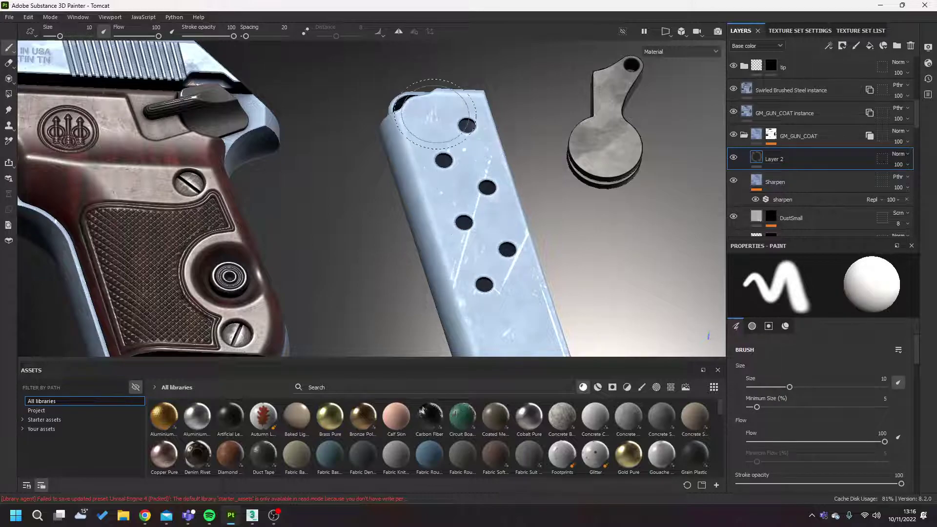
Step: Examine the shared gun coat on the slide, frame, barrel and magazine from several angles and distances
{"action": "middle_click_drag", "start_coordinate": [267, 163], "coordinate": [678, 237], "text": "alt"}
{"action": "mouse_move", "coordinate": [390, 205]}
{"action": "left_mouse_down", "text": "alt"}
{"action": "mouse_move", "coordinate": [312, 146]}
{"action": "mouse_move", "coordinate": [600, 141]}
{"action": "left_mouse_up", "text": "alt"}
{"action": "scroll", "coordinate": [289, 142], "scroll_direction": "up", "scroll_amount": 3}
{"action": "right_click_drag", "start_coordinate": [605, 142], "coordinate": [199, 132], "text": "alt"}
{"action": "middle_click_drag", "start_coordinate": [199, 132], "coordinate": [485, 215], "text": "alt"}
{"action": "left_click_drag", "start_coordinate": [485, 215], "coordinate": [544, 194], "text": "alt"}
{"action": "key", "text": "ctrl+z"}
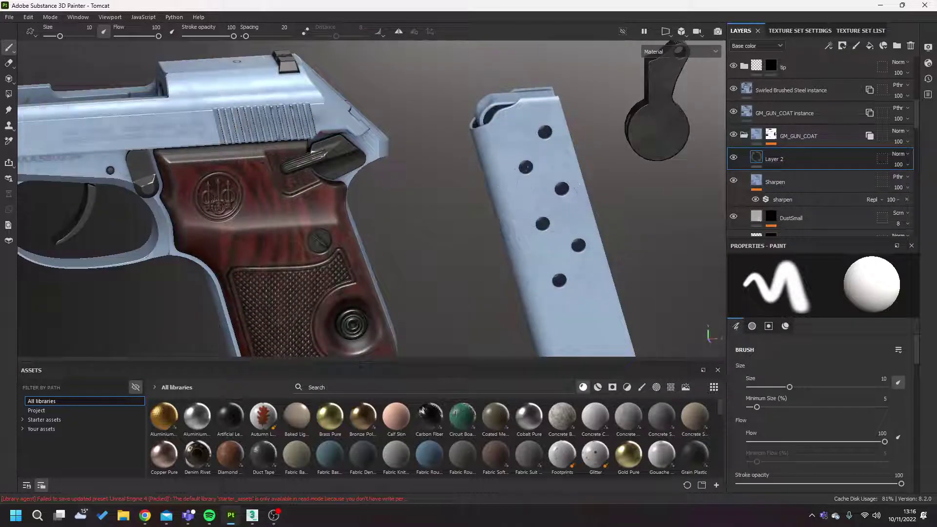
{"action": "right_click_drag", "start_coordinate": [557, 152], "coordinate": [421, 131], "text": "alt"}
{"action": "middle_click_drag", "start_coordinate": [422, 131], "coordinate": [565, 184], "text": "alt"}
{"action": "left_click_drag", "start_coordinate": [481, 136], "coordinate": [533, 165], "text": "alt"}
{"action": "right_click_drag", "start_coordinate": [533, 165], "coordinate": [594, 211], "text": "alt"}
{"action": "left_click_drag", "start_coordinate": [594, 211], "coordinate": [499, 171], "text": "alt"}
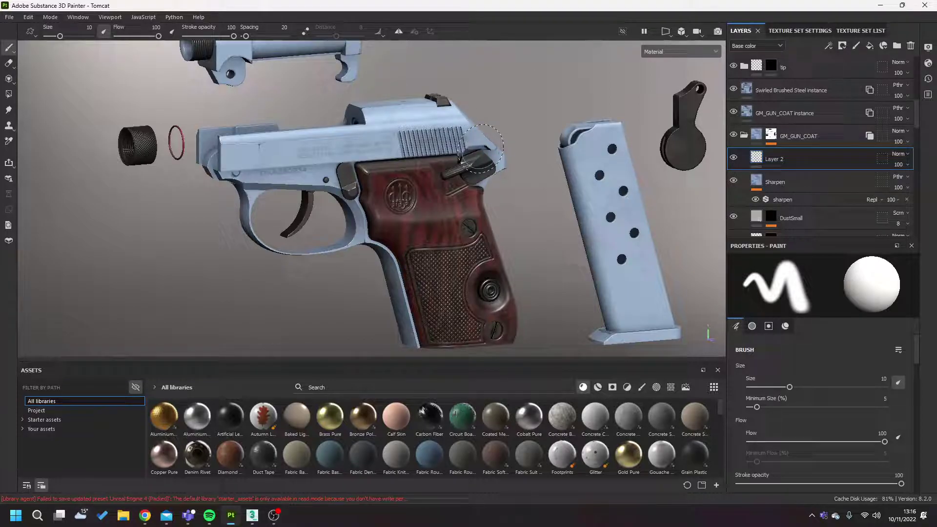
{"action": "left_click_drag", "start_coordinate": [460, 139], "coordinate": [453, 167], "text": "alt"}
{"action": "mouse_move", "coordinate": [454, 169]}
{"action": "right_mouse_down", "text": "alt"}
{"action": "mouse_move", "coordinate": [268, 124]}
{"action": "mouse_move", "coordinate": [253, 130]}
{"action": "mouse_move", "coordinate": [416, 185]}
{"action": "mouse_move", "coordinate": [609, 207]}
{"action": "right_mouse_up", "text": "alt"}
{"action": "middle_click_drag", "start_coordinate": [609, 207], "coordinate": [514, 181], "text": "alt"}
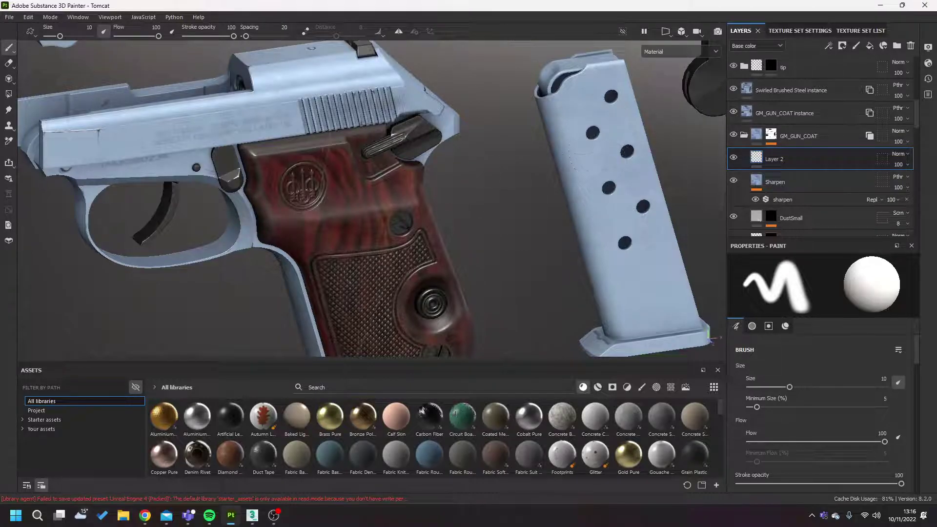
{"action": "middle_click_drag", "start_coordinate": [517, 150], "coordinate": [379, 155], "text": "alt"}
{"action": "right_click_drag", "start_coordinate": [492, 143], "coordinate": [666, 240], "text": "alt"}
{"action": "left_click_drag", "start_coordinate": [497, 185], "coordinate": [431, 152], "text": "alt"}
{"action": "right_click_drag", "start_coordinate": [430, 81], "coordinate": [292, 79], "text": "alt"}
{"action": "left_click_drag", "start_coordinate": [376, 122], "coordinate": [420, 170], "text": "alt"}
{"action": "middle_click_drag", "start_coordinate": [420, 173], "coordinate": [481, 182], "text": "alt"}
{"action": "right_click_drag", "start_coordinate": [547, 114], "coordinate": [498, 114], "text": "alt"}
{"action": "middle_click_drag", "start_coordinate": [498, 114], "coordinate": [587, 127], "text": "alt"}
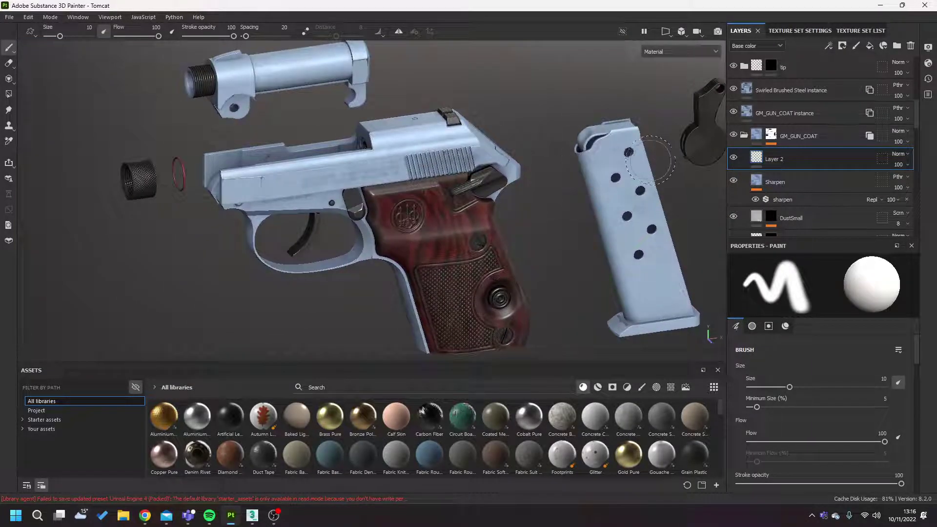